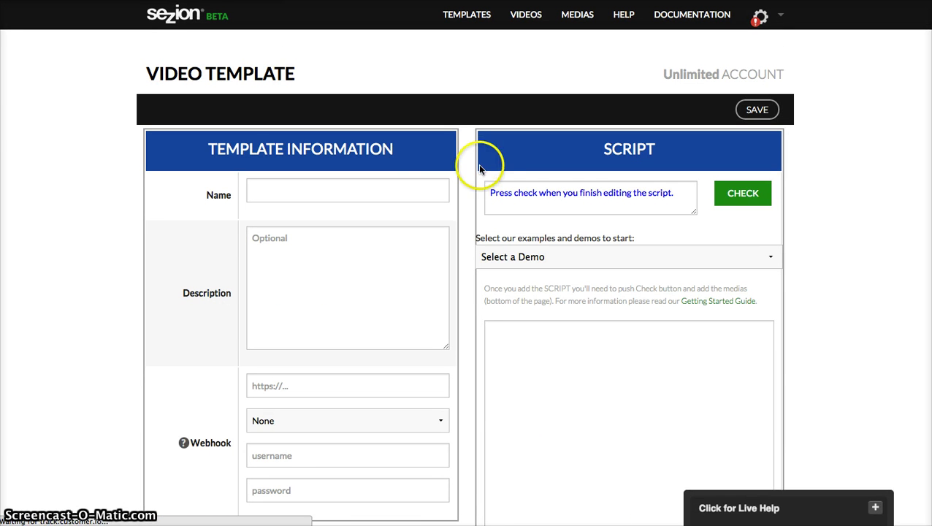
Name the new template 'Testing Energy 1'
click(361, 197)
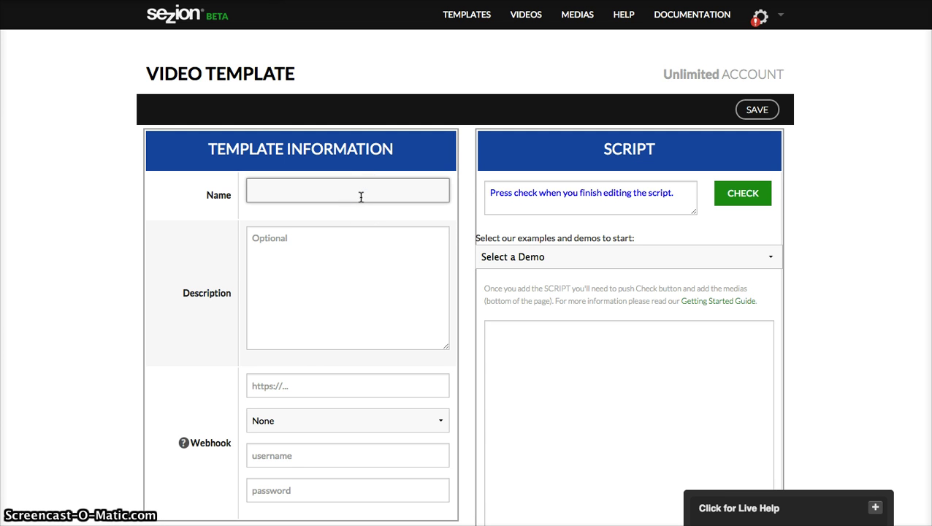
text(Testing Energy 1)
click(345, 243)
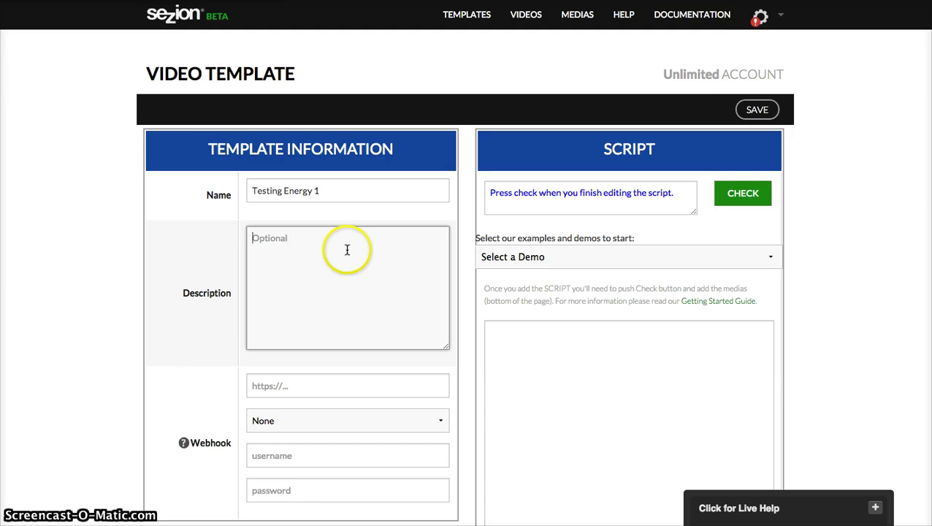
scroll(347, 248, down, 3)
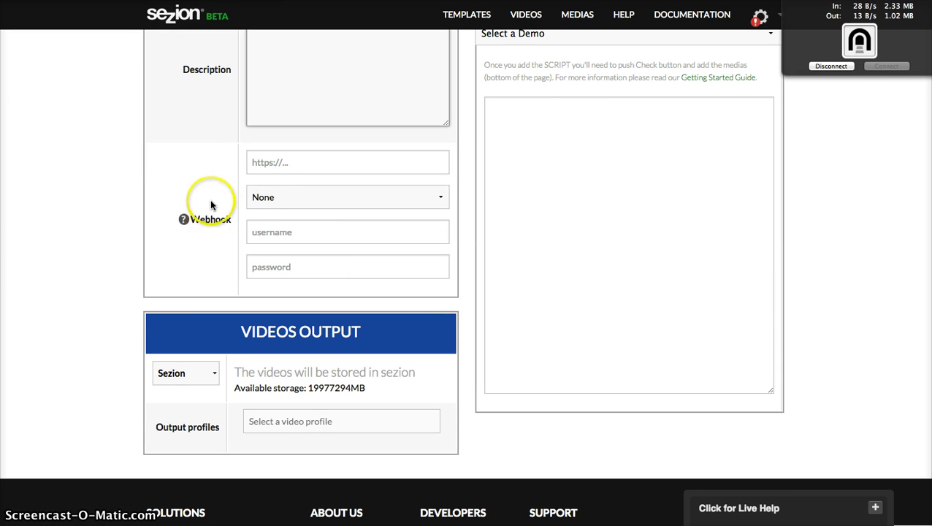
scroll(201, 292, down, 1)
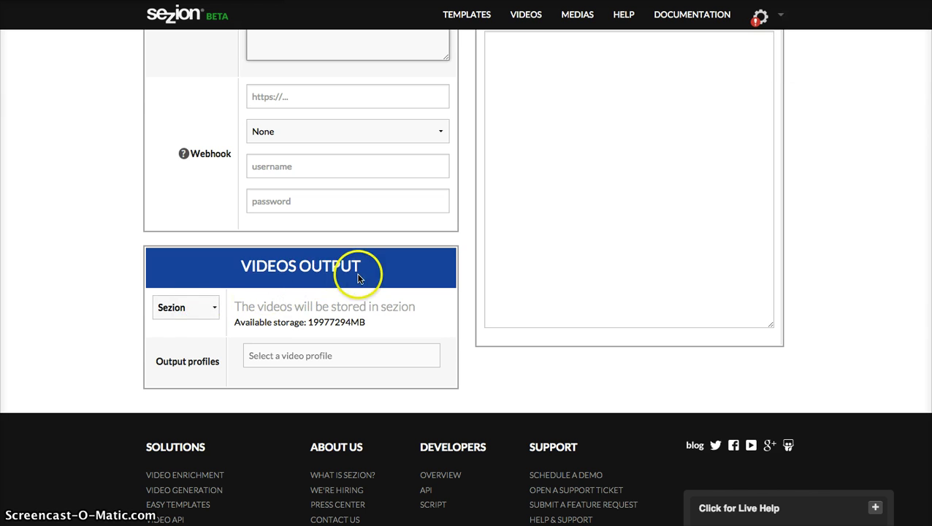
Keep Sezion as the video storage and select output profile MP4_H264_AAC_640x360_24fps
click(191, 307)
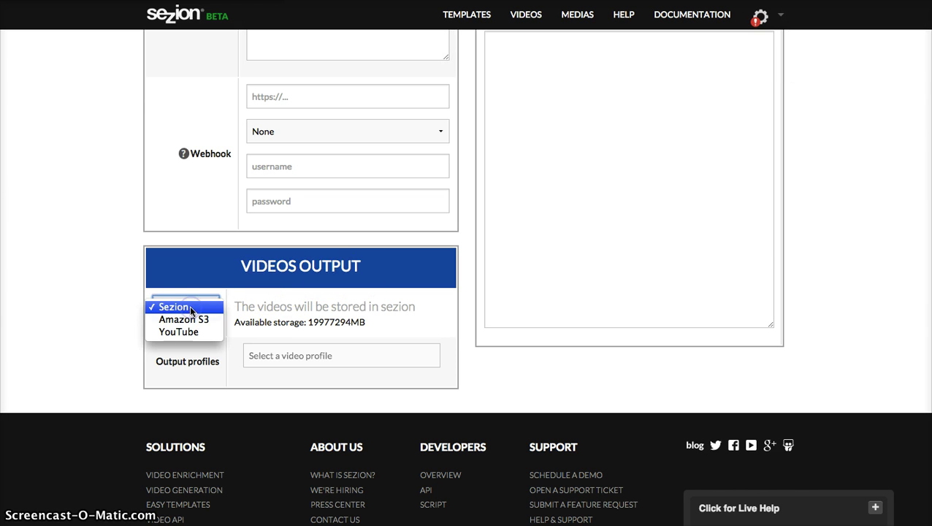
click(174, 310)
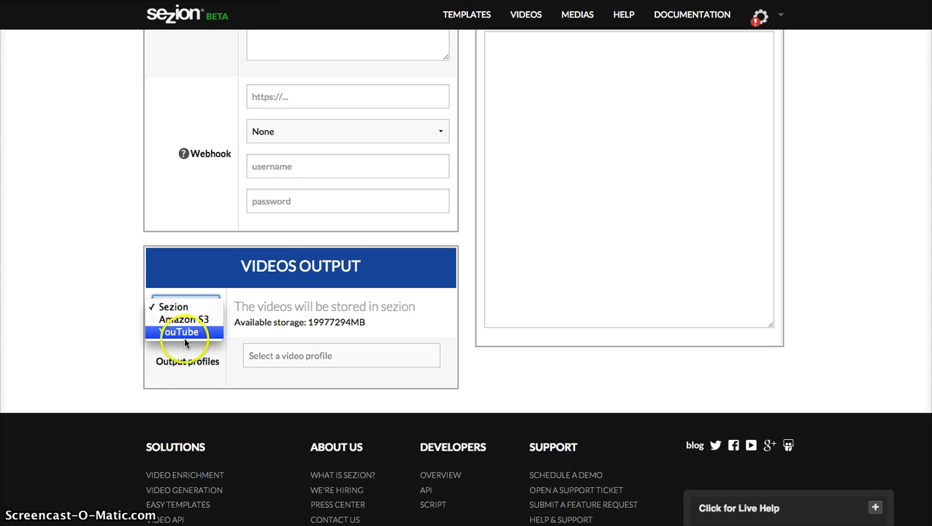
click(156, 307)
click(255, 356)
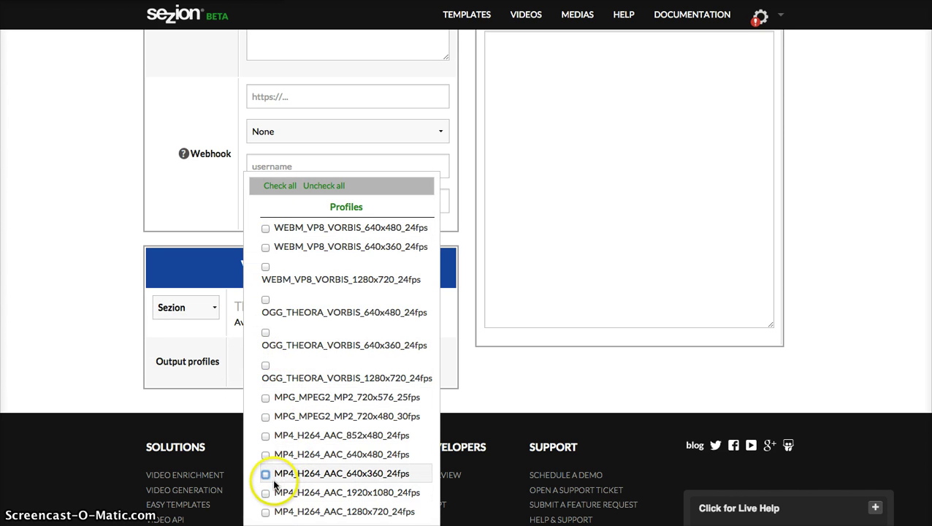
click(266, 474)
click(453, 328)
scroll(730, 296, up, 5)
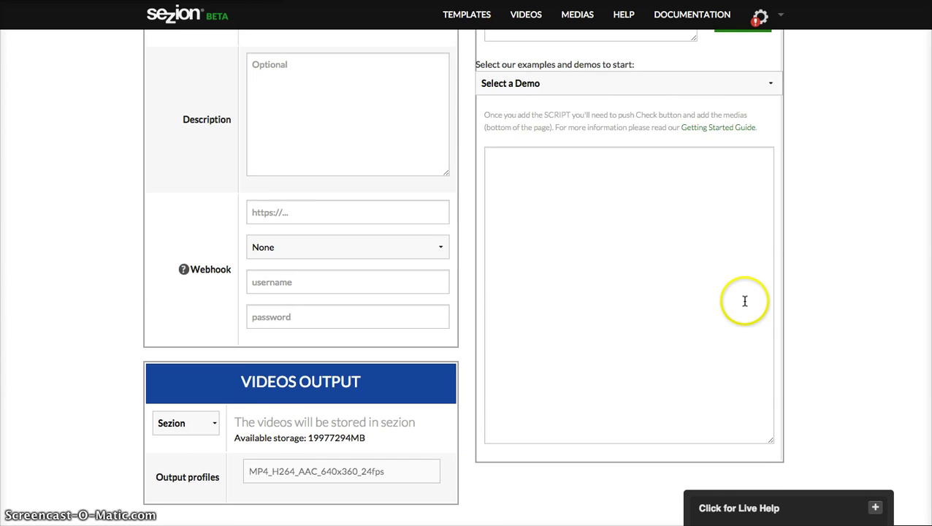
scroll(826, 292, down, 1)
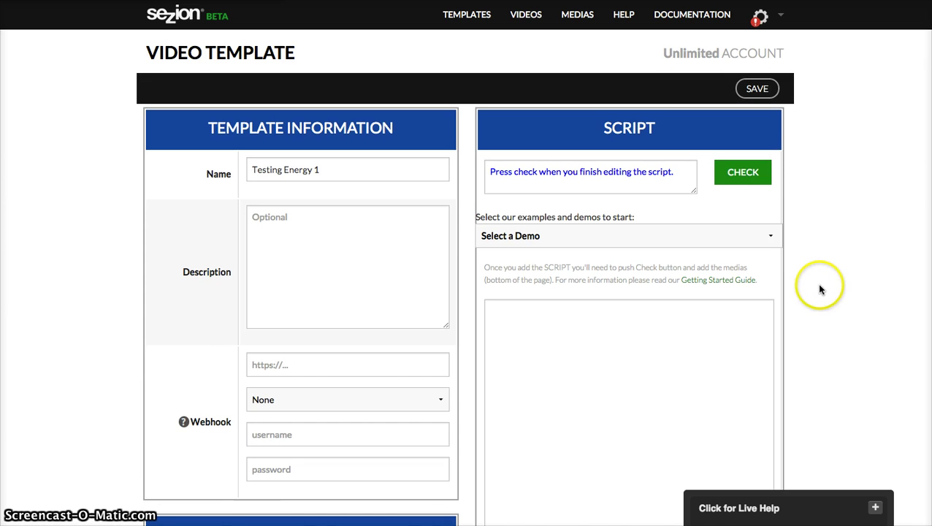
Open Script.json from the Energy folder on Google Drive to view its JSON
scroll(762, 283, down, 1)
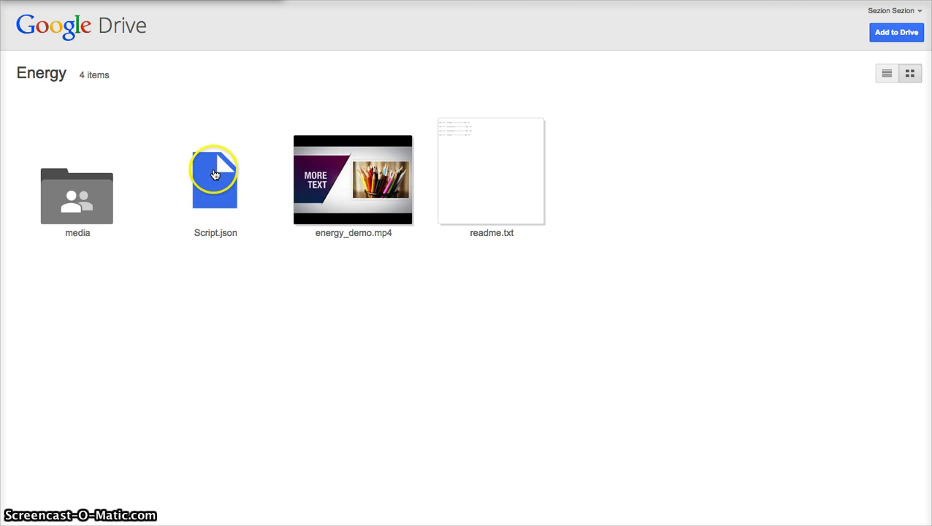
click(215, 175)
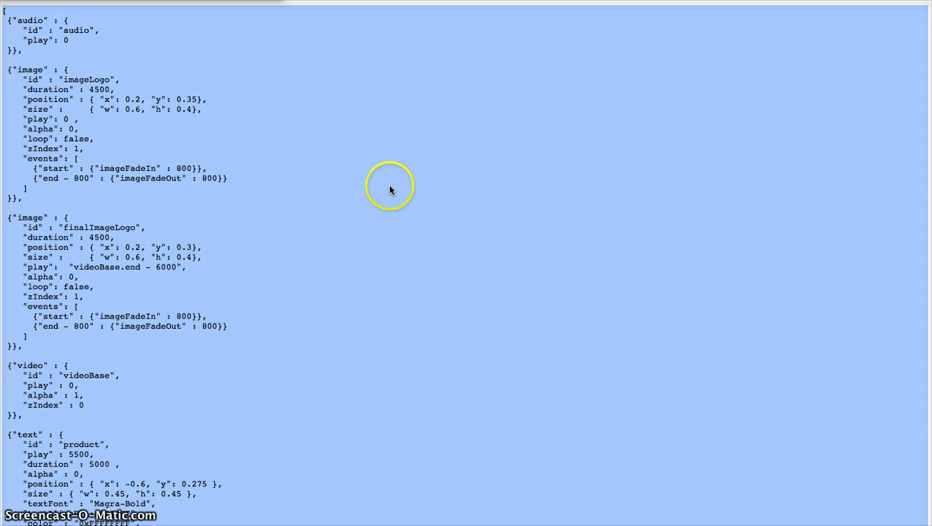
Copy the Energy JSON script and paste it into the template's SCRIPT editor
key(super+a)
click(557, 301)
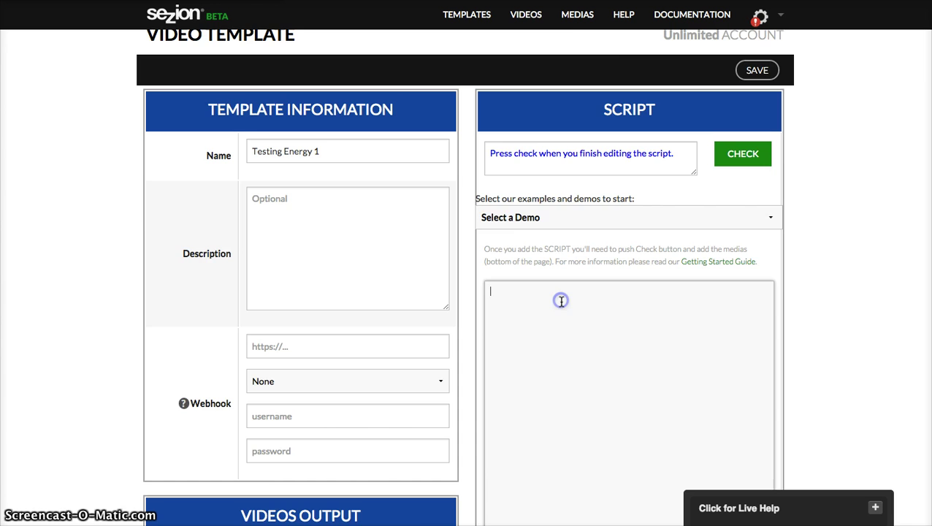
key(super+v)
scroll(821, 262, up, 3)
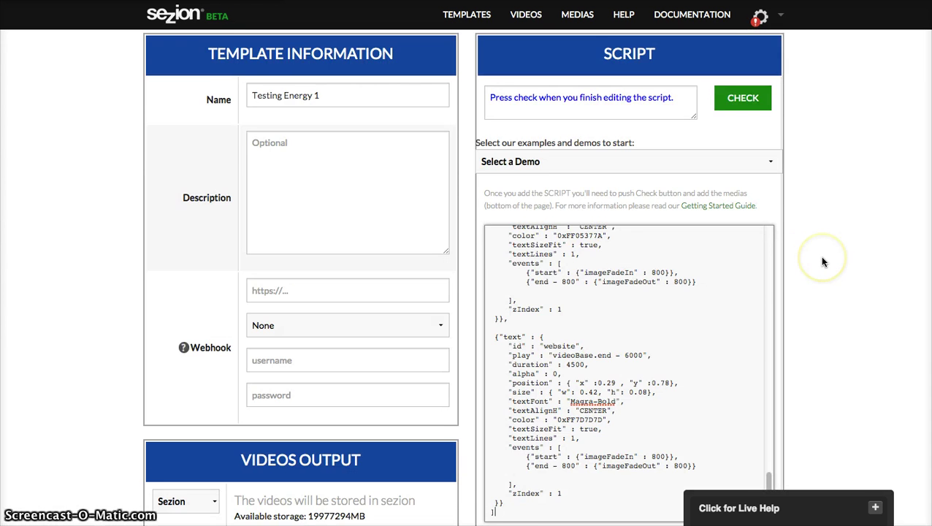
scroll(822, 261, up, 2)
scroll(822, 261, down, 2)
scroll(818, 255, up, 2)
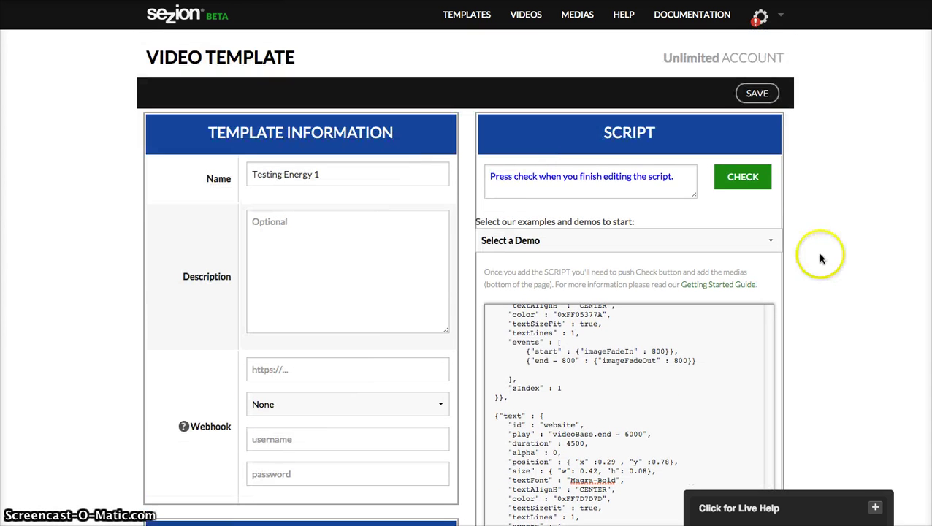
Validate the script, confirm 'Script OK', and review the listed CONFIGURE INPUT sections
click(734, 179)
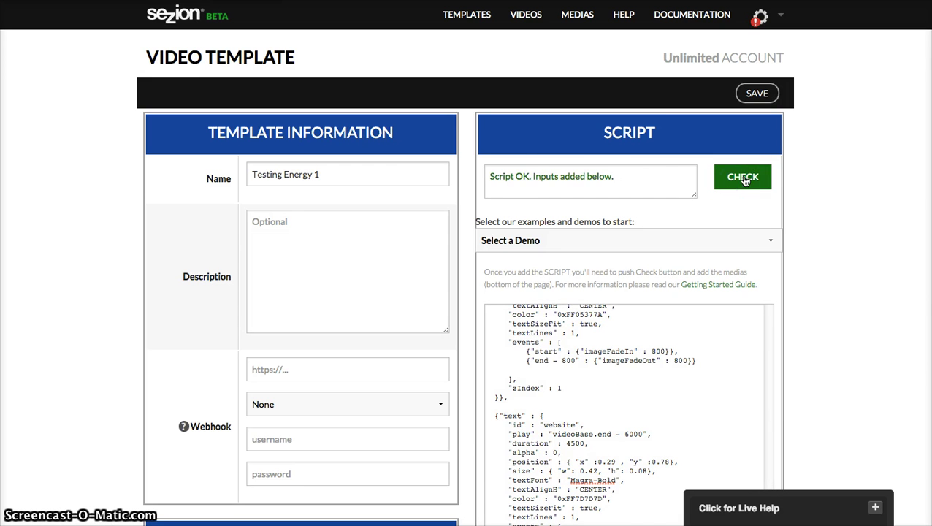
drag(647, 177, 498, 173)
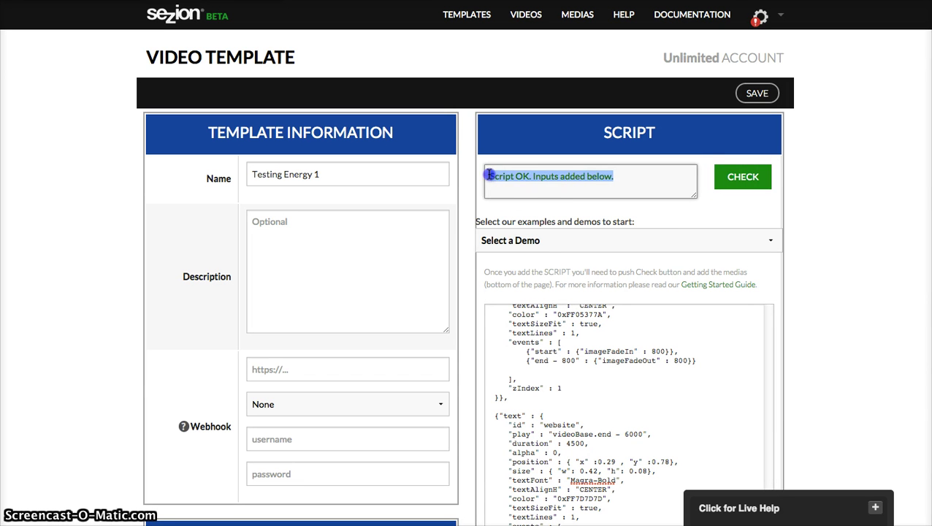
click(624, 180)
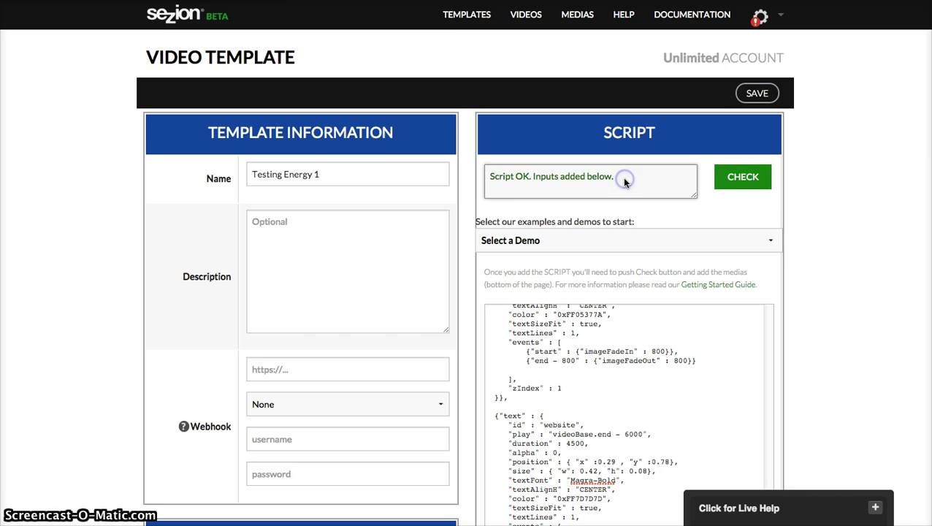
scroll(823, 293, down, 9)
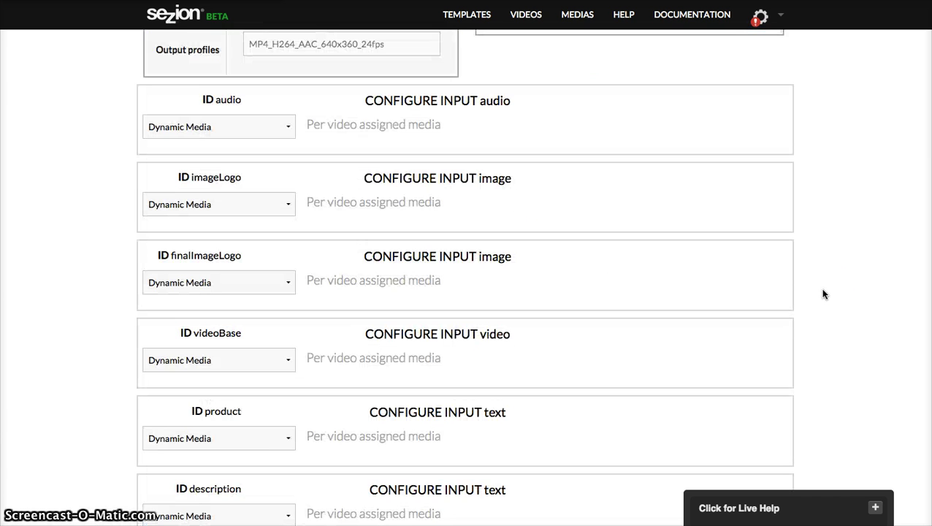
scroll(822, 293, up, 1)
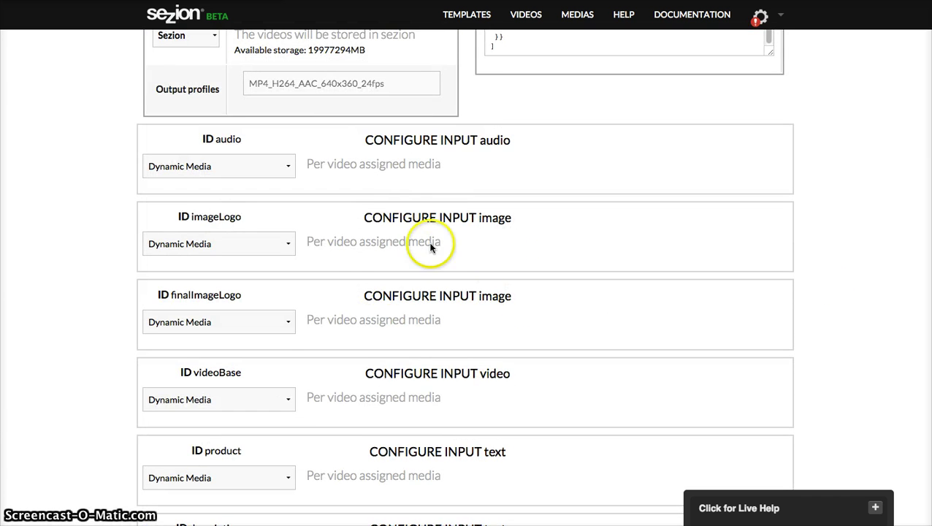
scroll(488, 277, down, 3)
scroll(488, 277, up, 5)
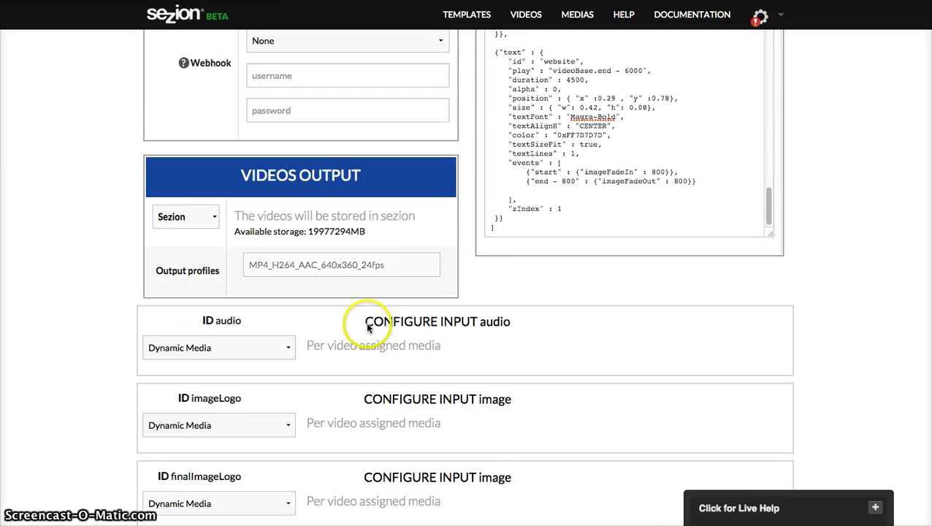
scroll(383, 324, down, 3)
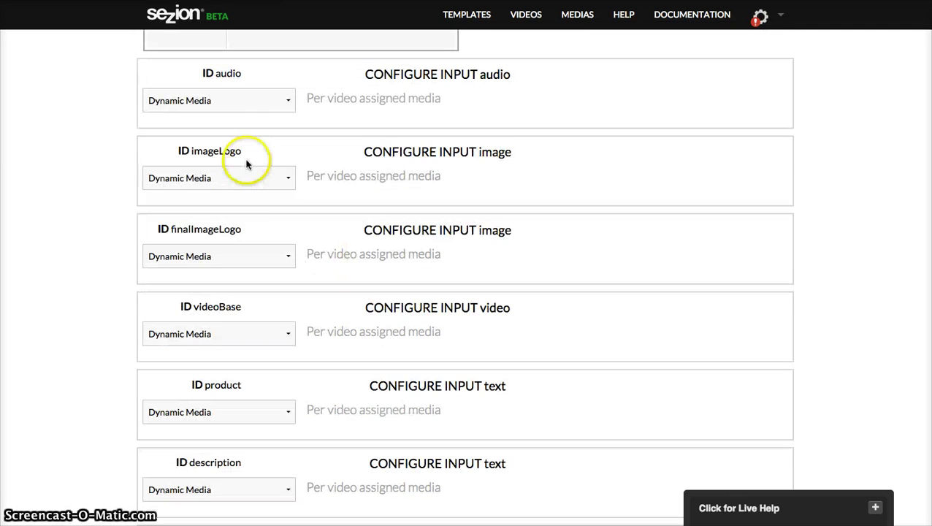
scroll(73, 316, up, 4)
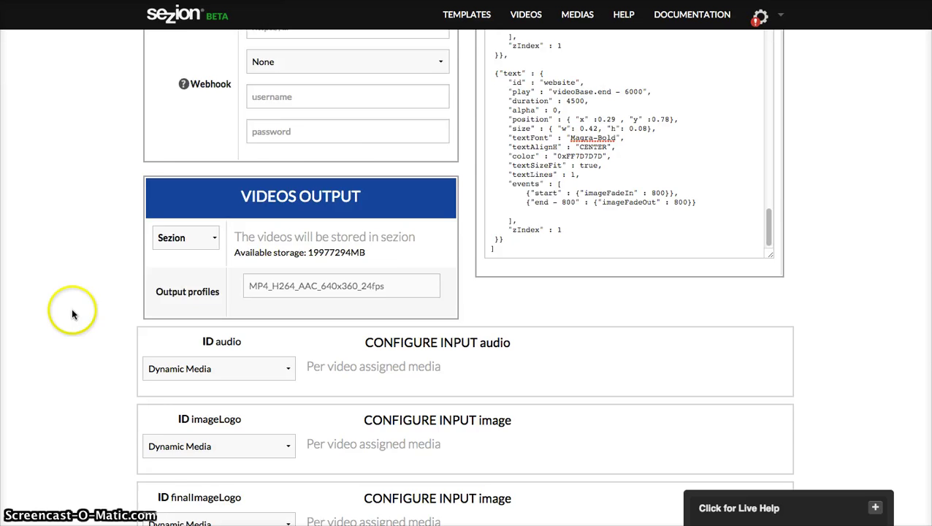
scroll(73, 316, down, 1)
scroll(395, 241, down, 1)
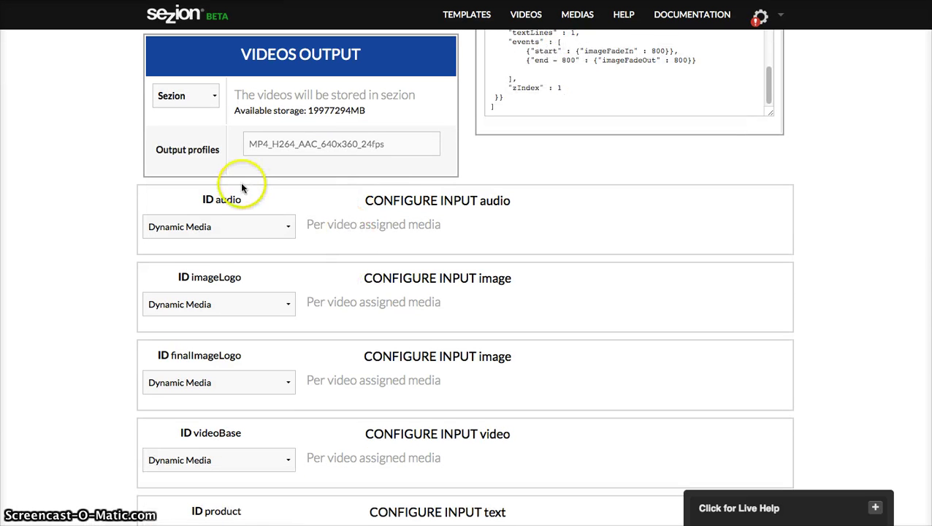
scroll(226, 283, down, 1)
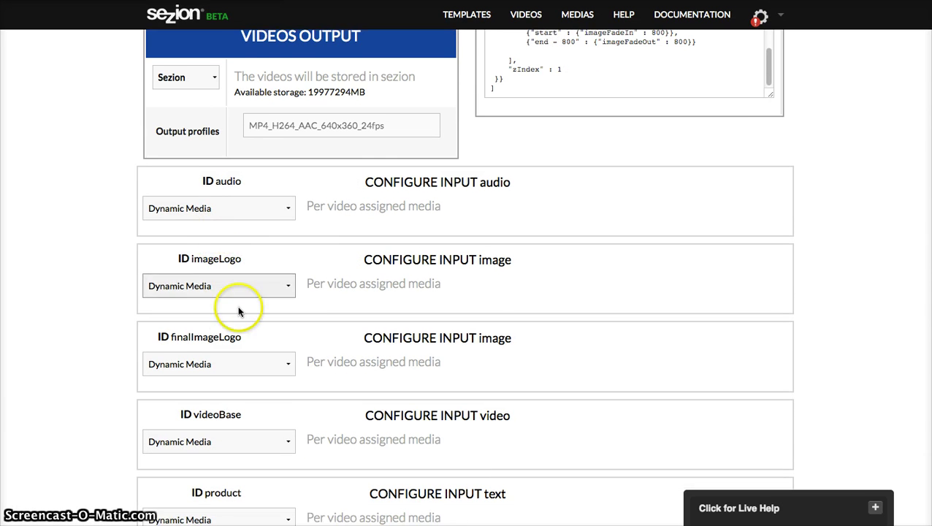
scroll(233, 319, down, 2)
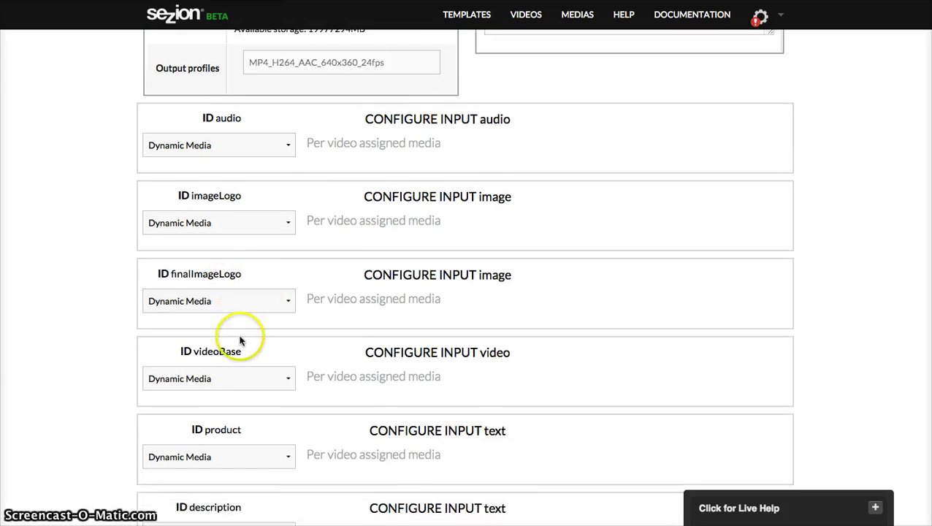
scroll(237, 324, down, 10)
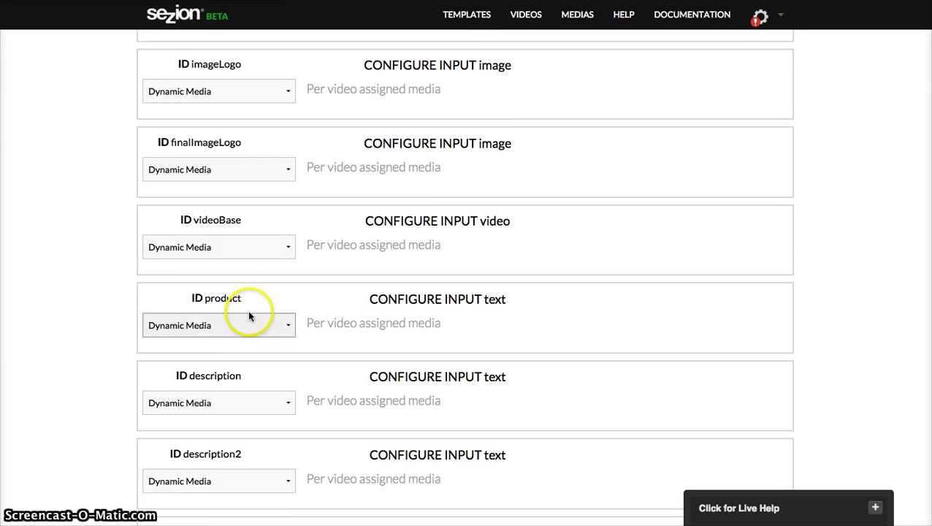
scroll(269, 339, up, 12)
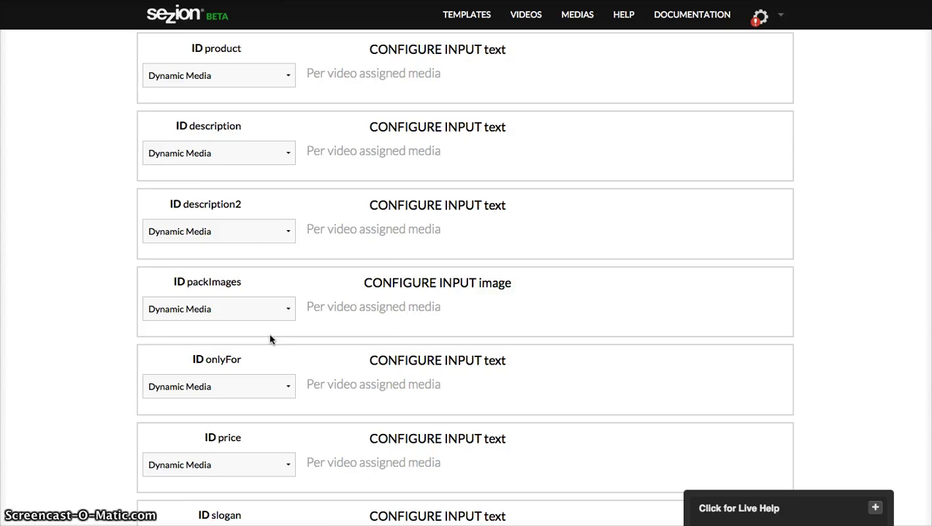
Show the Dynamic Media and Template Media options for the audio input
click(196, 208)
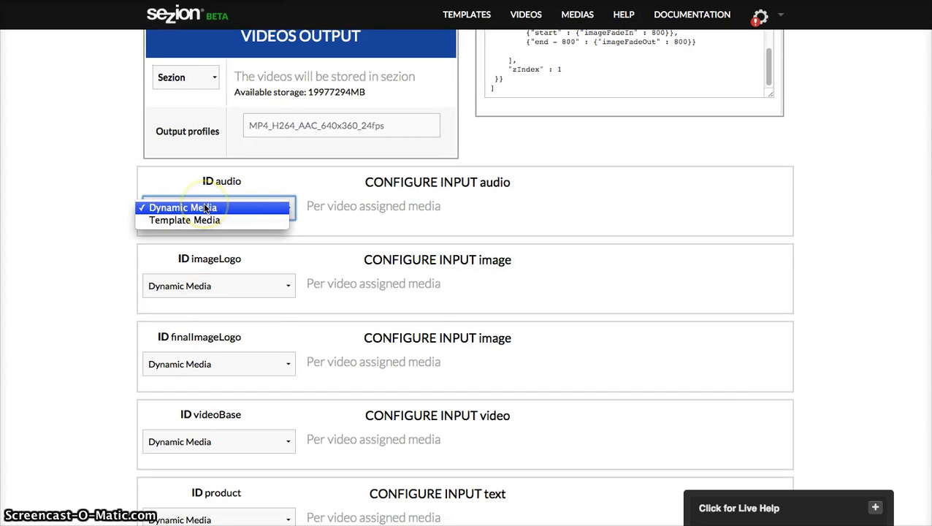
click(74, 245)
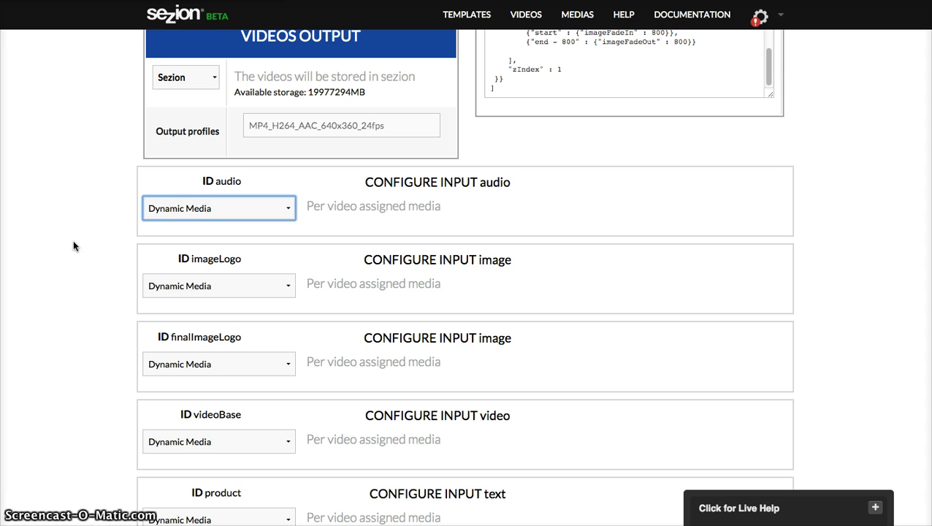
click(174, 209)
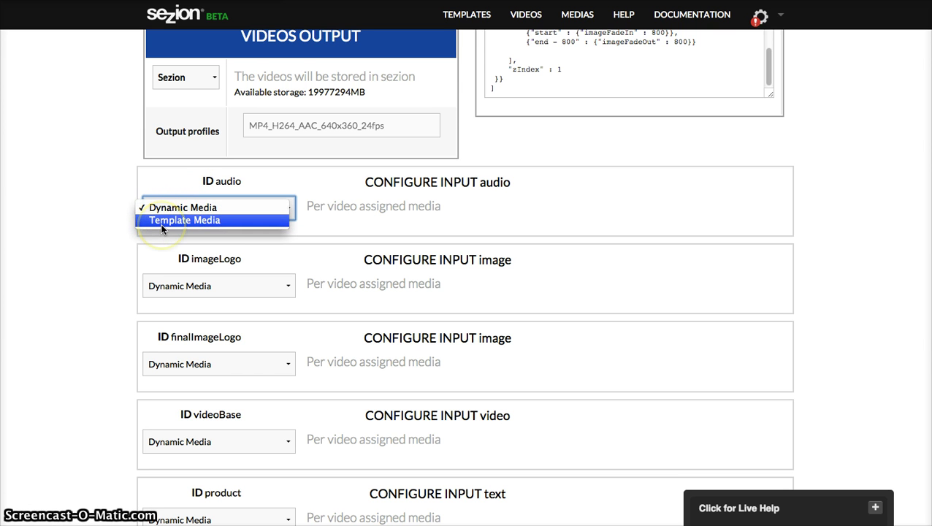
Set audio to Template Media from Sezion storage using BlueFoxMusic_30secs.mp3
click(107, 211)
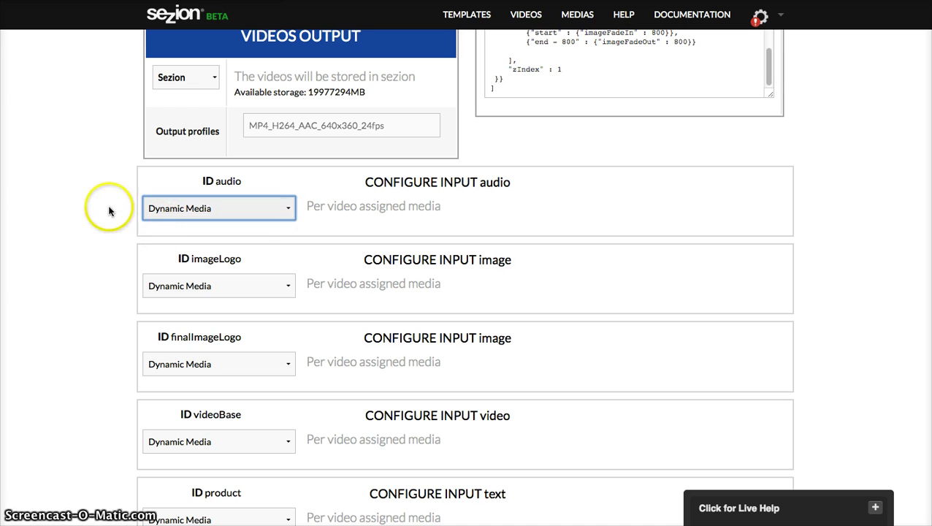
click(219, 205)
click(199, 223)
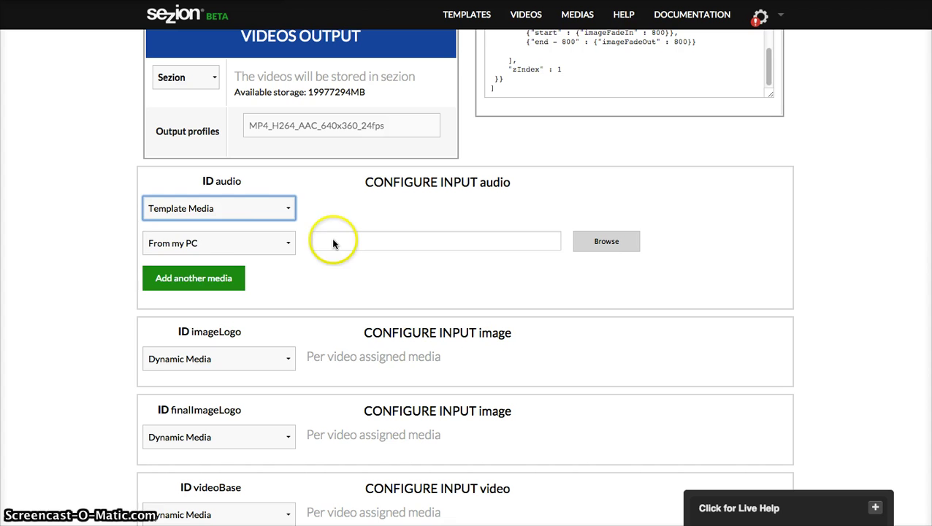
click(233, 238)
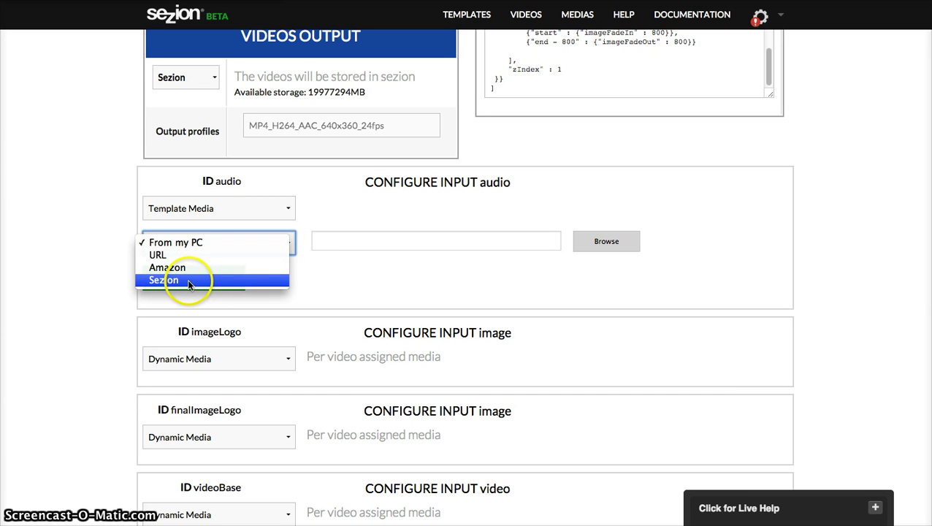
click(241, 281)
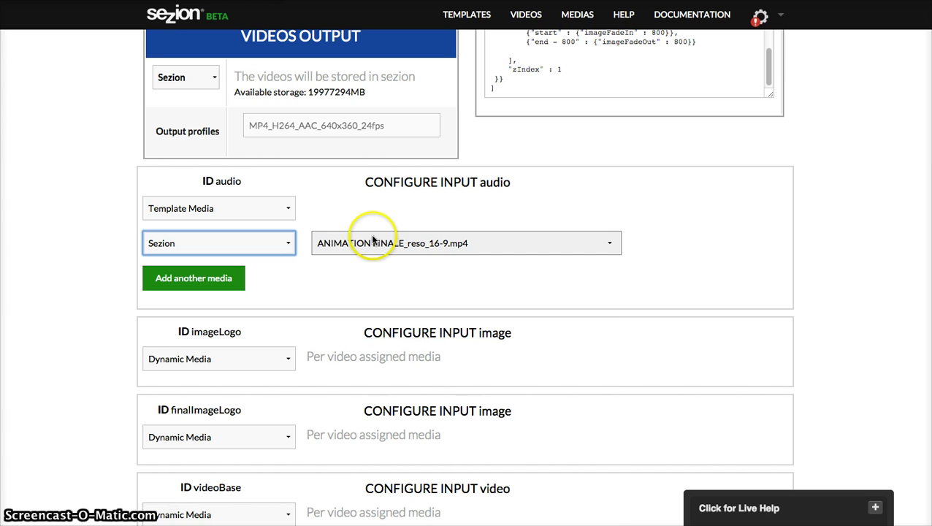
click(375, 244)
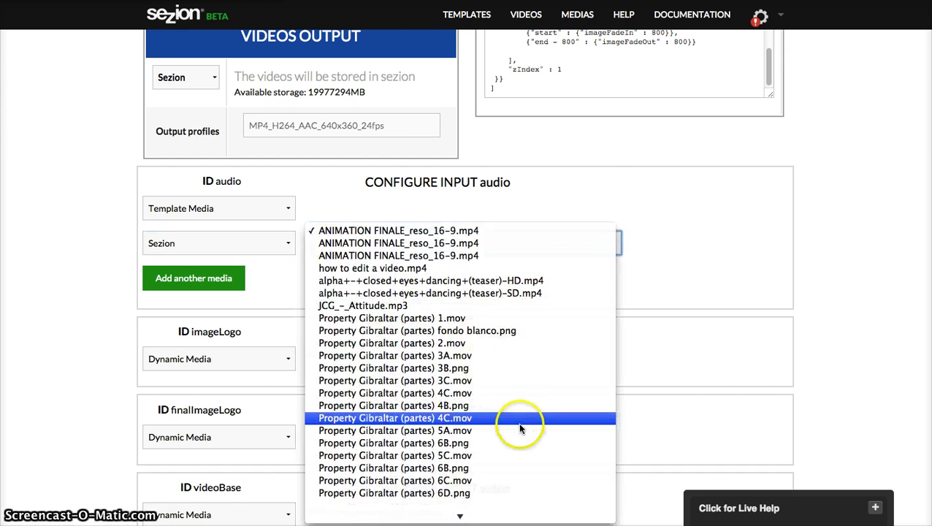
scroll(519, 418, down, 5)
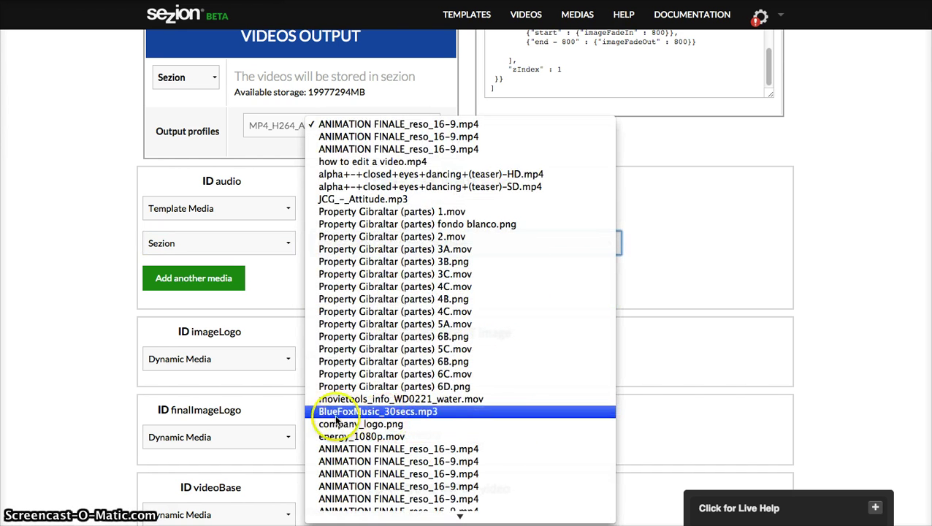
click(460, 416)
click(407, 354)
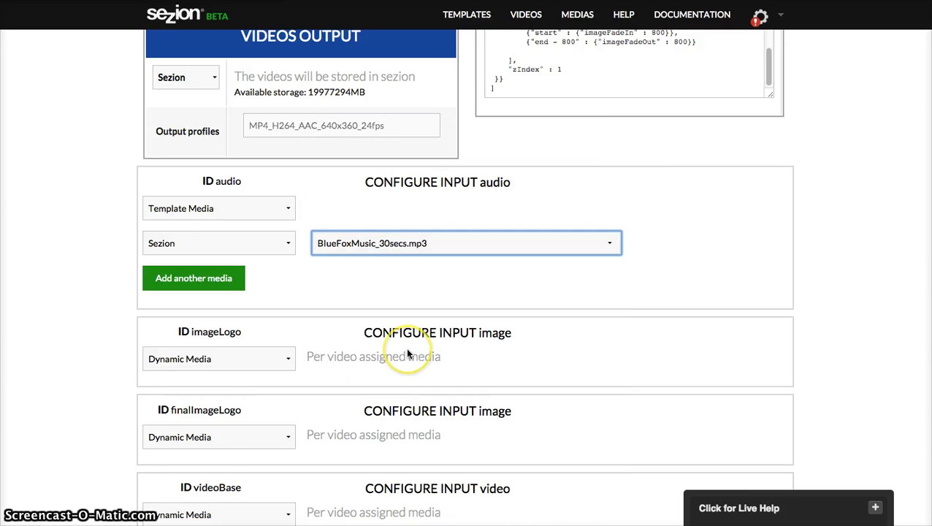
scroll(405, 348, down, 5)
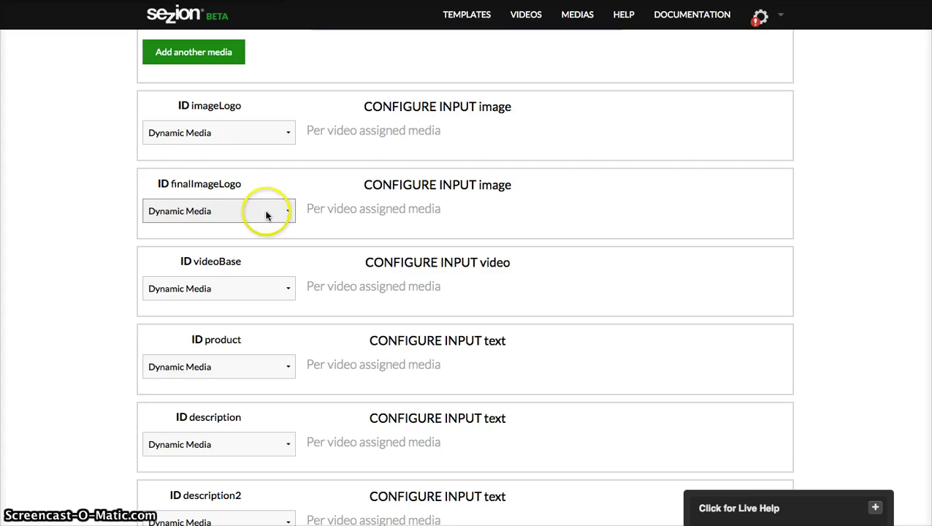
Set imageLogo to Template Media from Sezion storage with company_logo.png
click(228, 133)
click(219, 145)
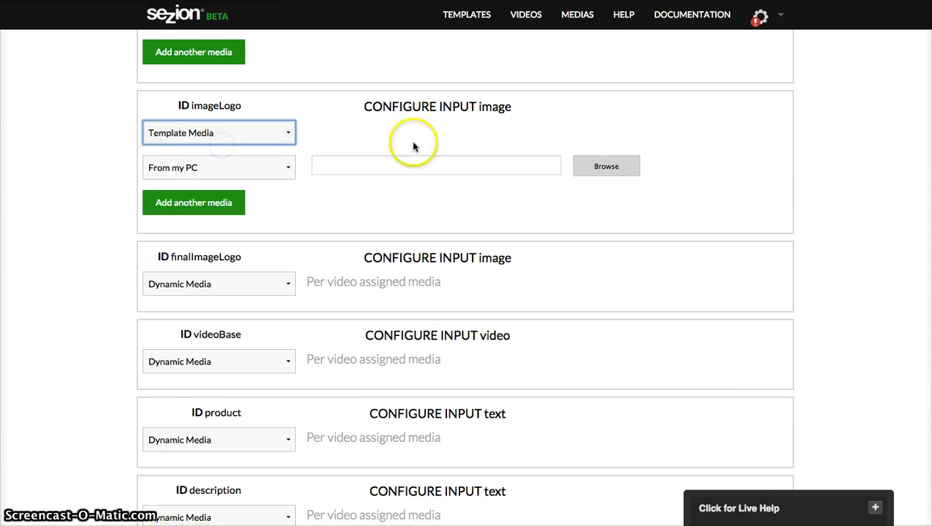
click(233, 167)
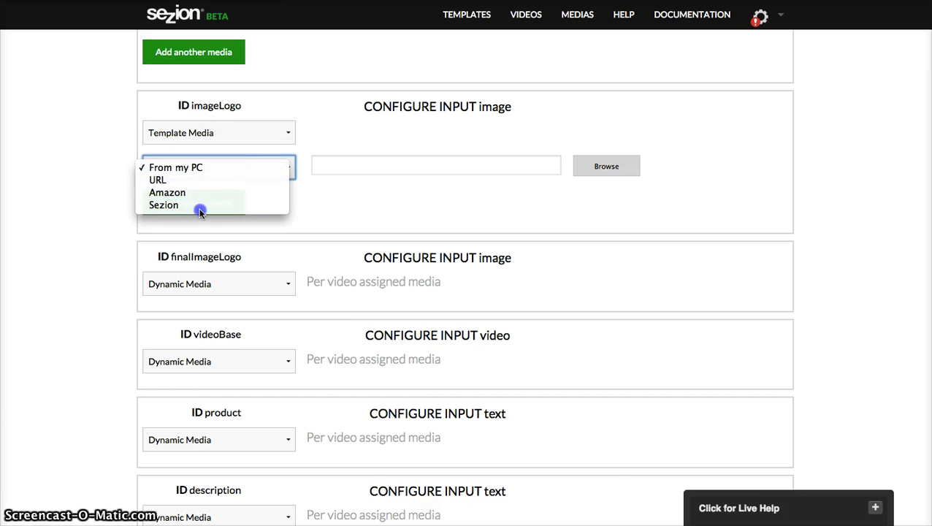
click(200, 205)
click(406, 171)
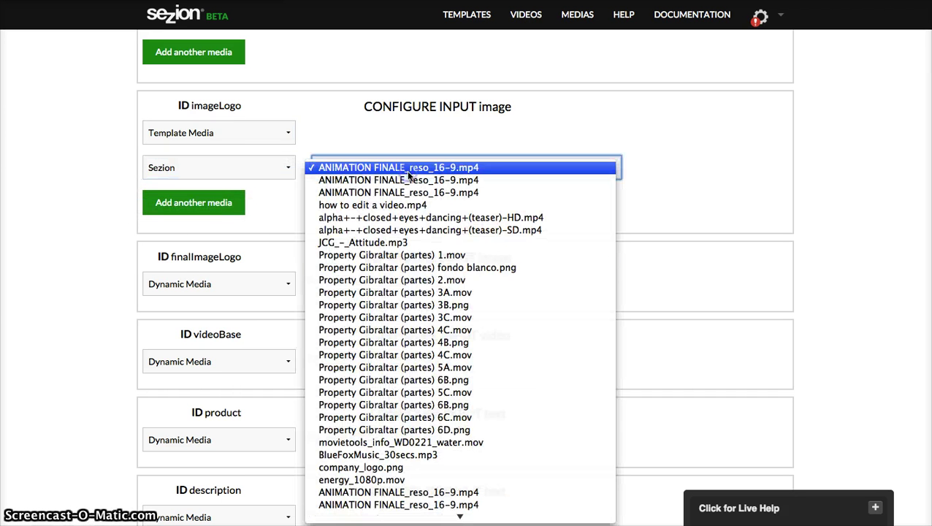
click(386, 466)
scroll(393, 378, down, 2)
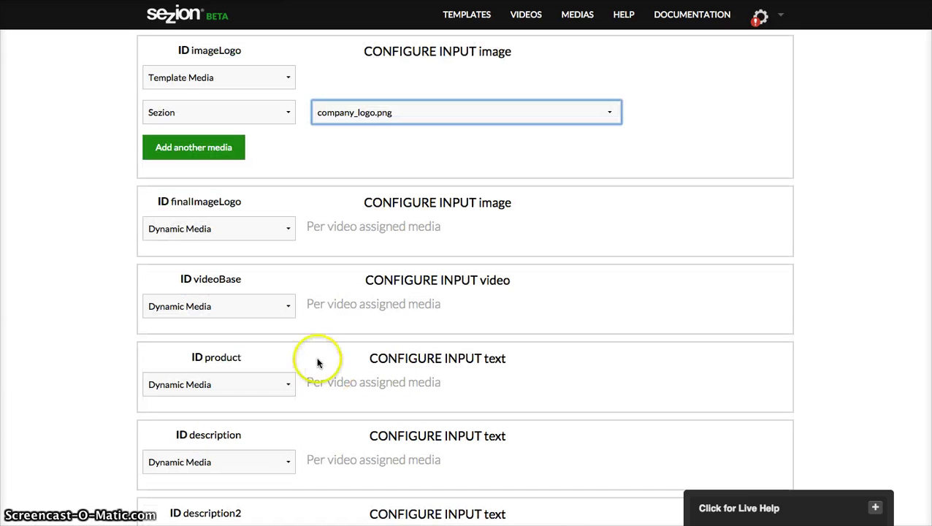
Set finalImageLogo to Template Media from Sezion storage with company_logo.png
click(217, 239)
click(227, 240)
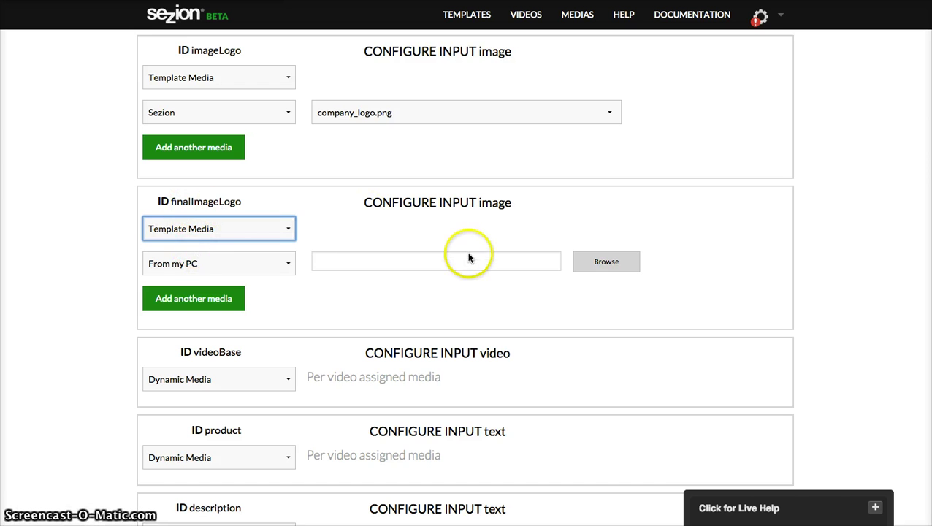
click(187, 267)
click(191, 301)
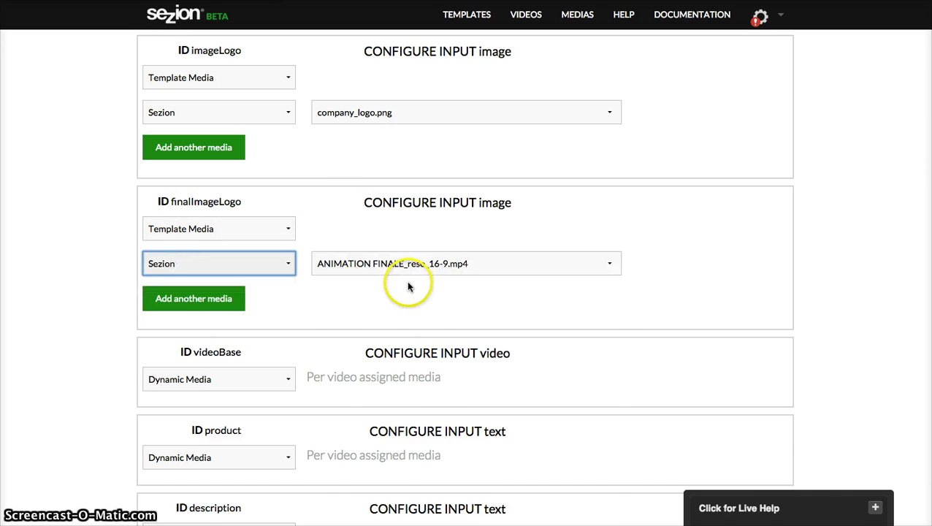
click(413, 269)
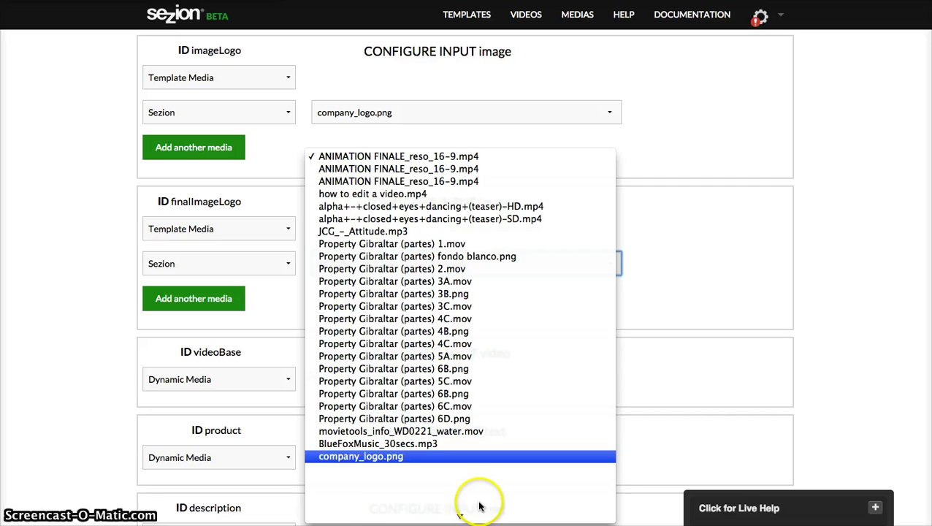
click(412, 456)
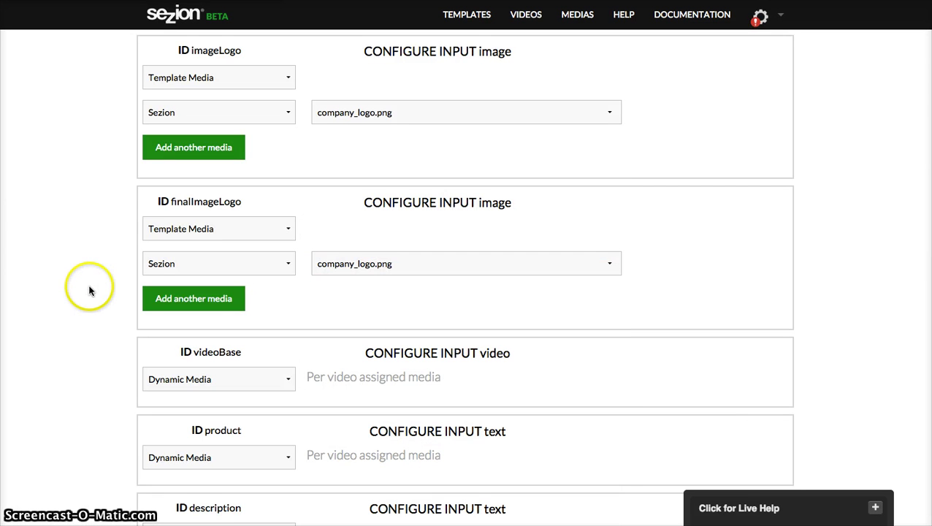
scroll(89, 290, down, 3)
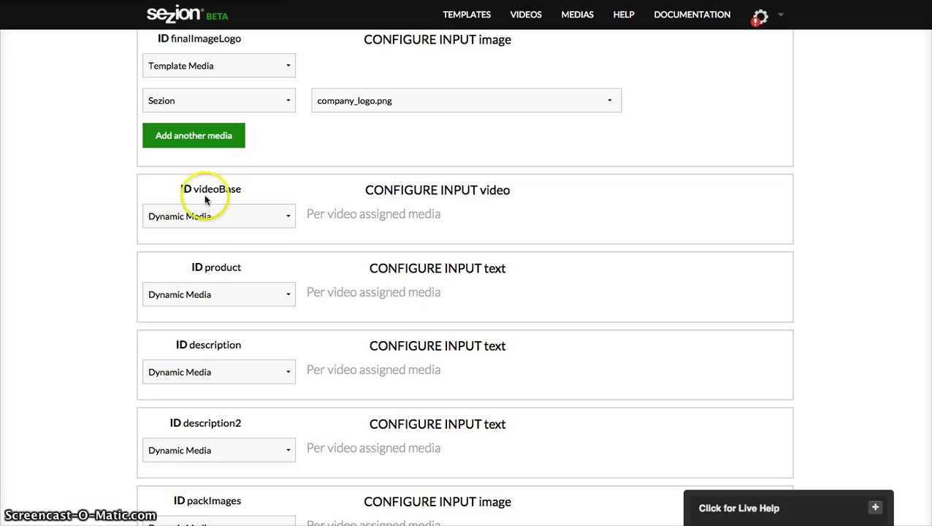
Set videoBase to Template Media from Sezion storage, choosing energy_1080p.mov
click(226, 211)
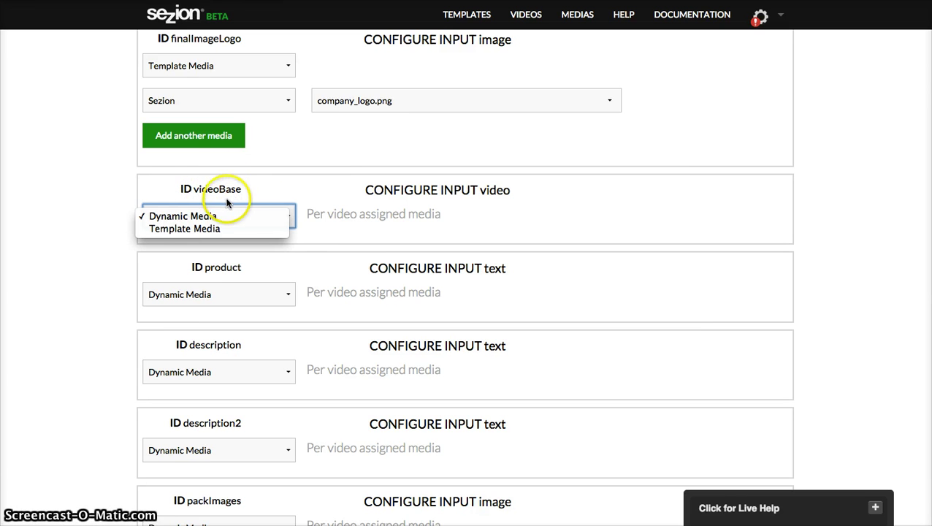
click(186, 229)
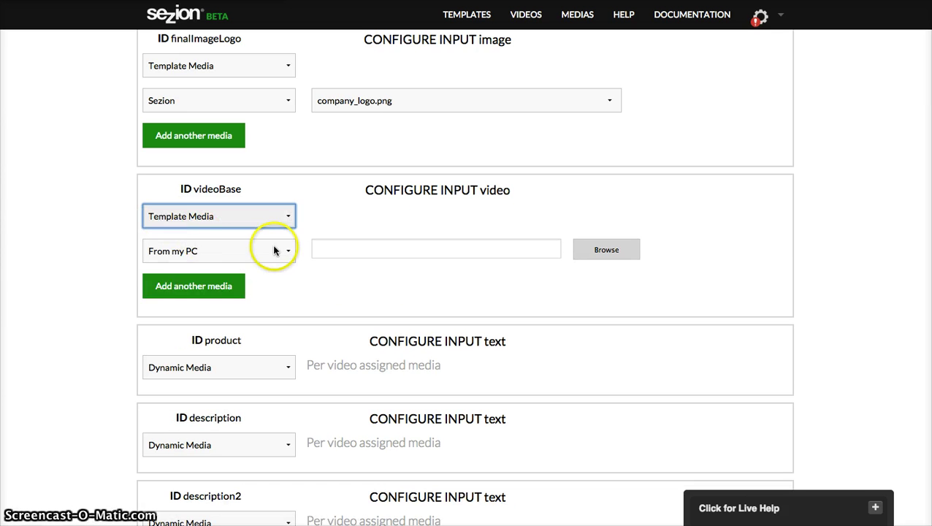
click(230, 252)
click(192, 289)
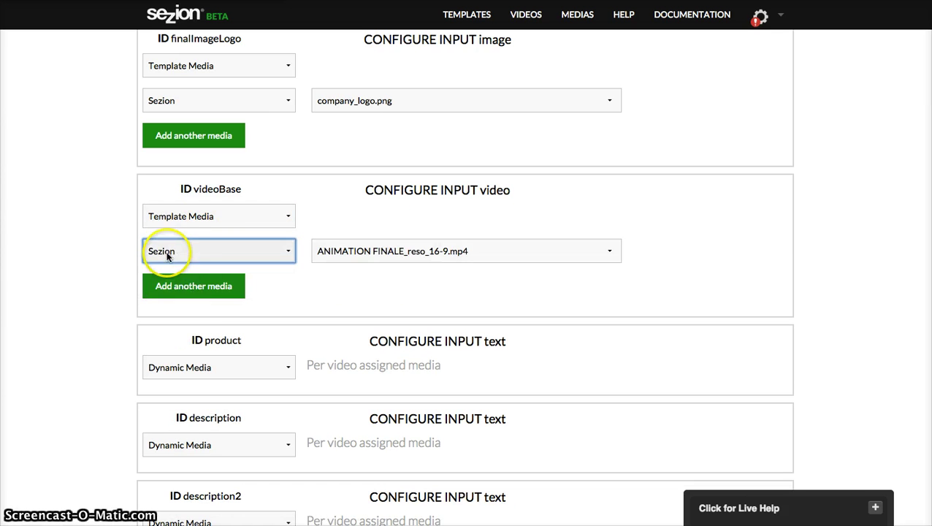
click(356, 252)
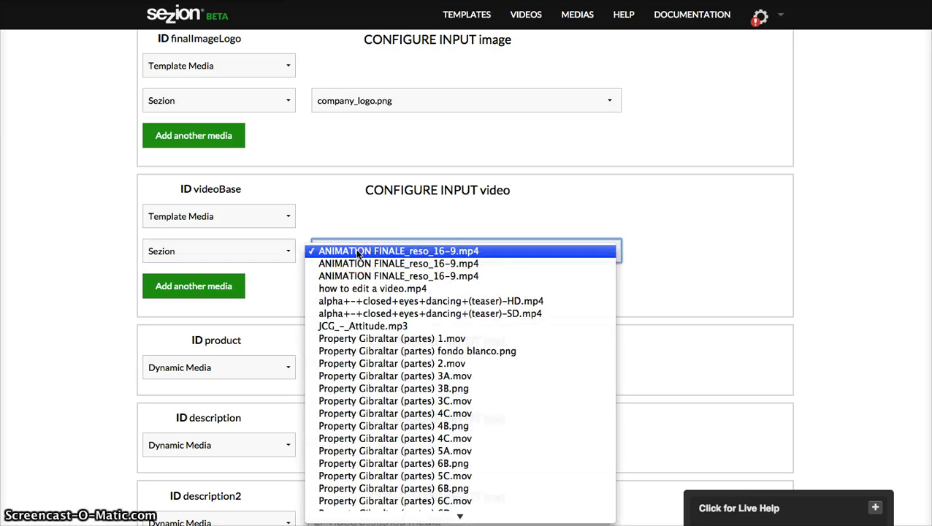
scroll(387, 438, down, 5)
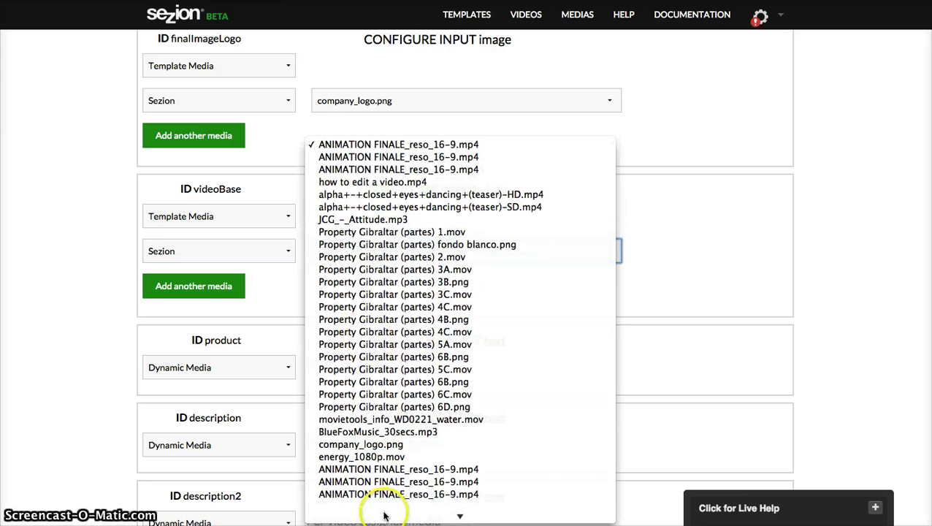
click(401, 433)
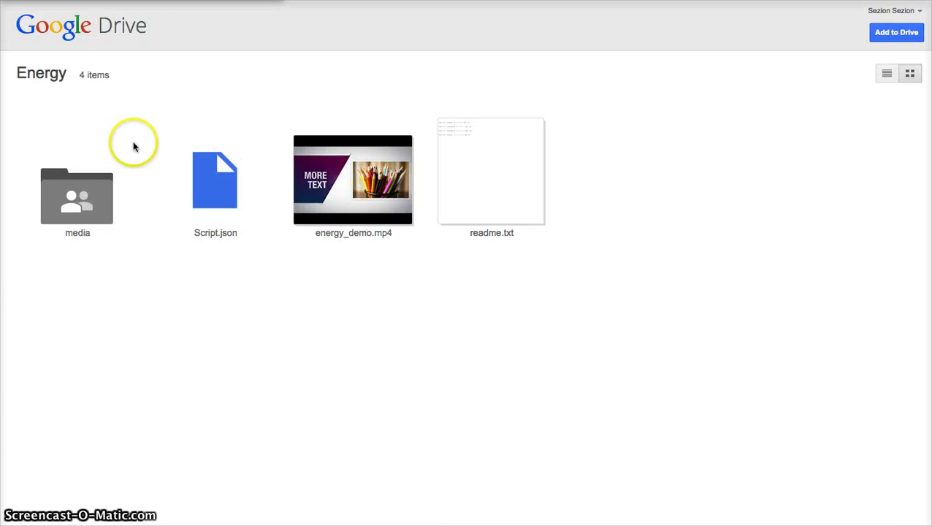
Open the Energy media folder in Google Drive and select energy_1080p.mov
double_click(98, 188)
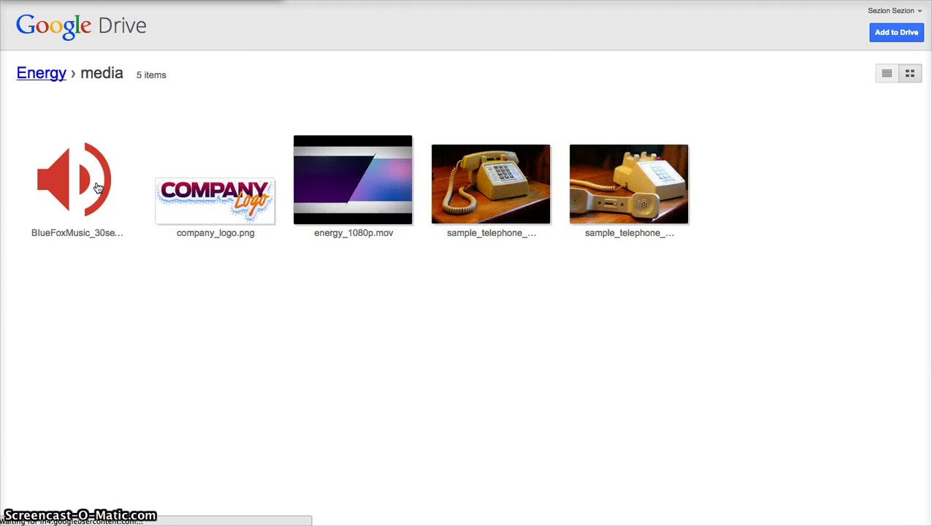
click(358, 178)
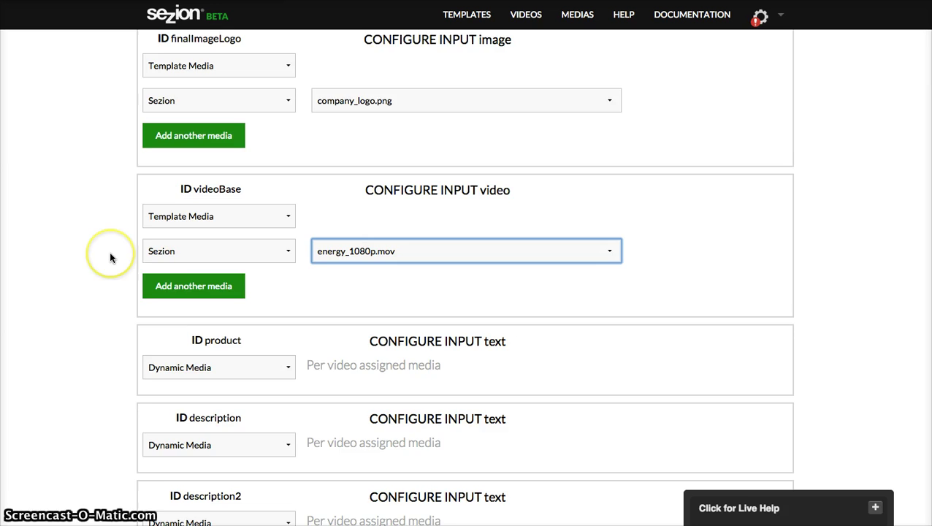
scroll(110, 251, down, 1)
scroll(110, 256, down, 2)
scroll(108, 260, down, 3)
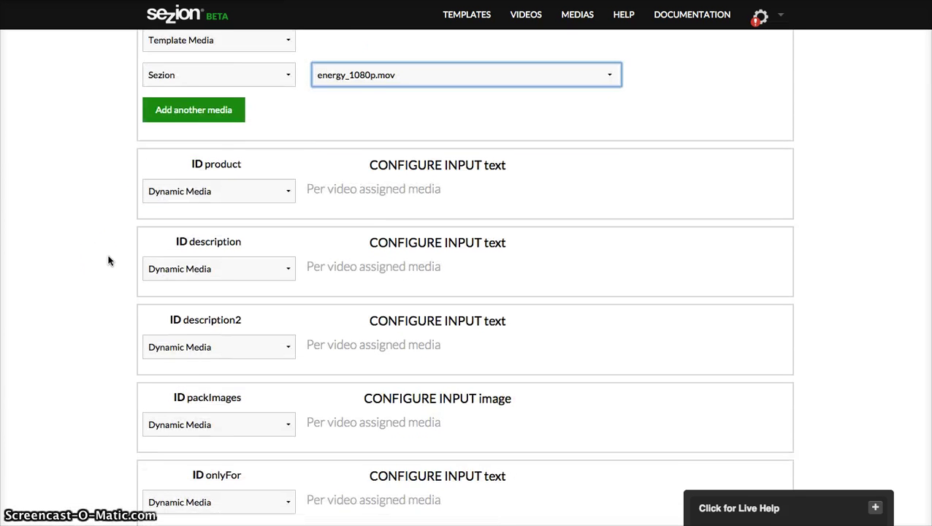
scroll(108, 260, up, 6)
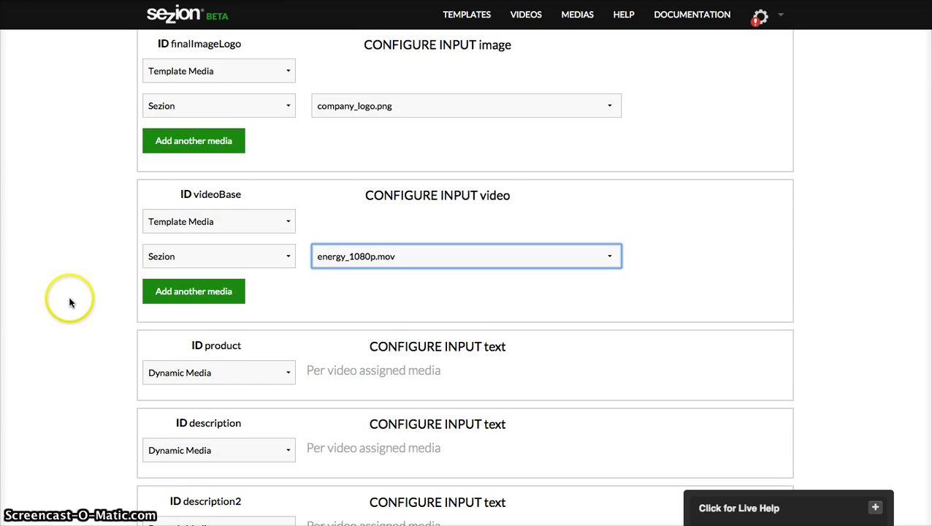
scroll(70, 301, down, 1)
scroll(70, 302, down, 1)
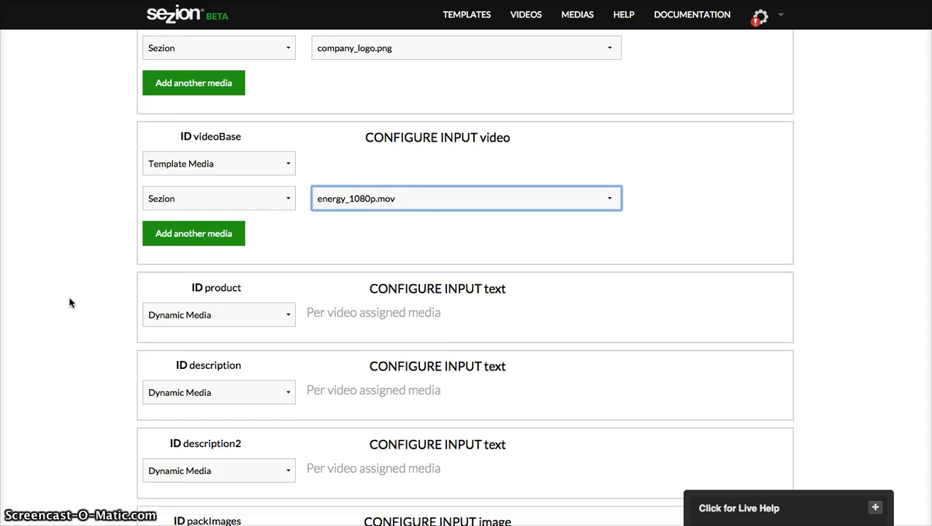
scroll(70, 301, down, 1)
scroll(70, 303, down, 1)
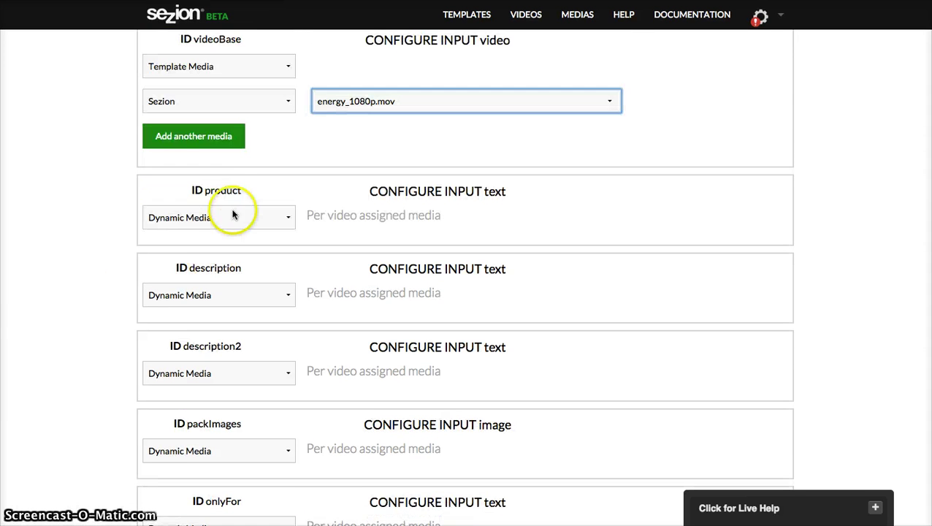
click(214, 218)
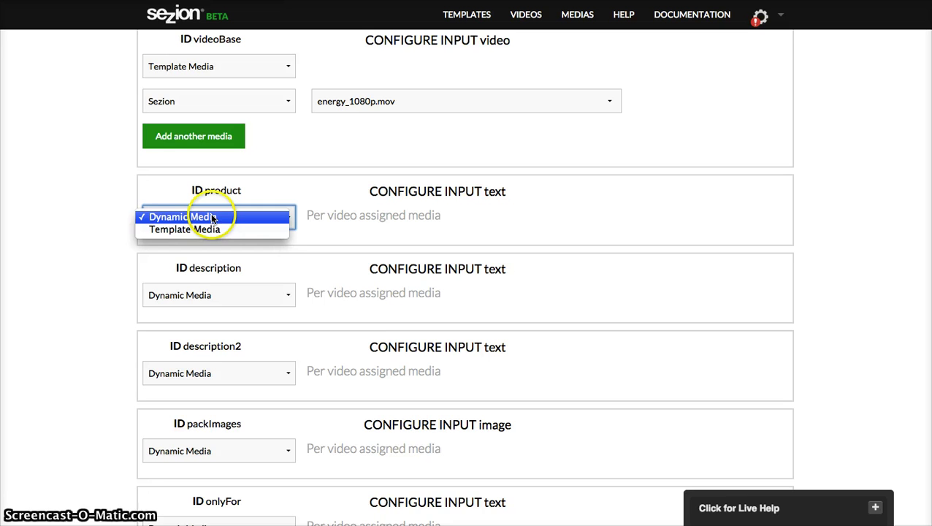
click(197, 228)
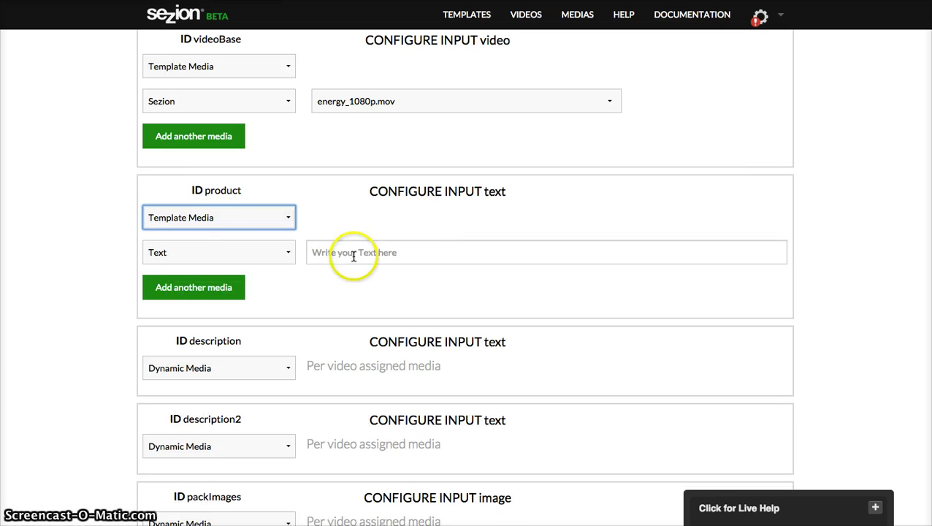
click(245, 217)
click(223, 203)
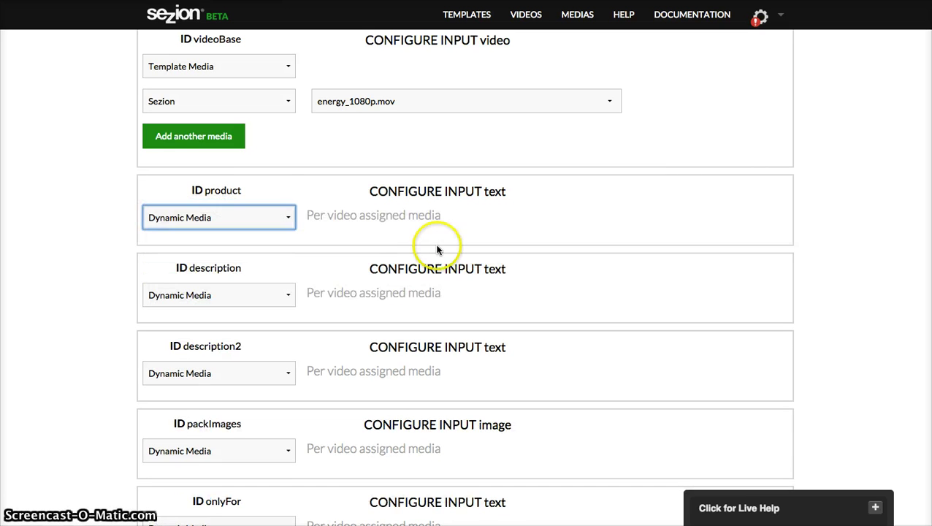
scroll(411, 223, down, 1)
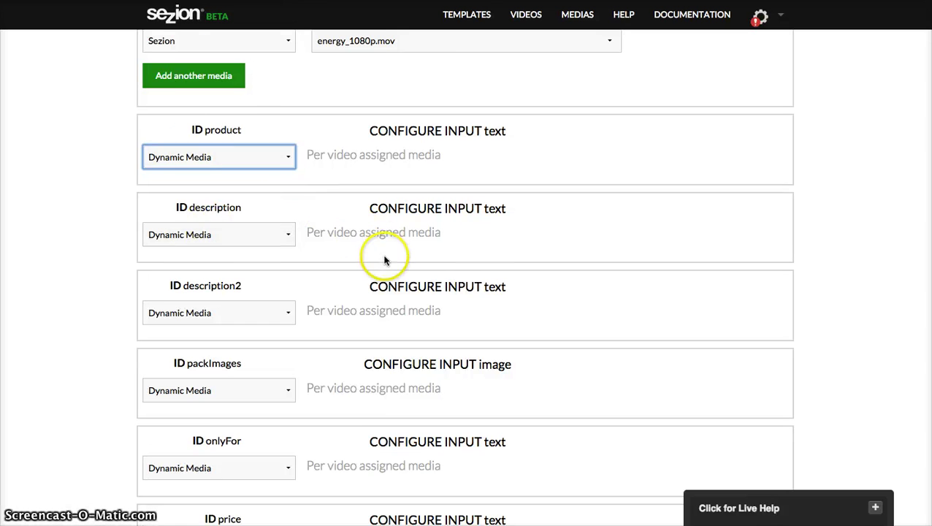
scroll(257, 214, down, 3)
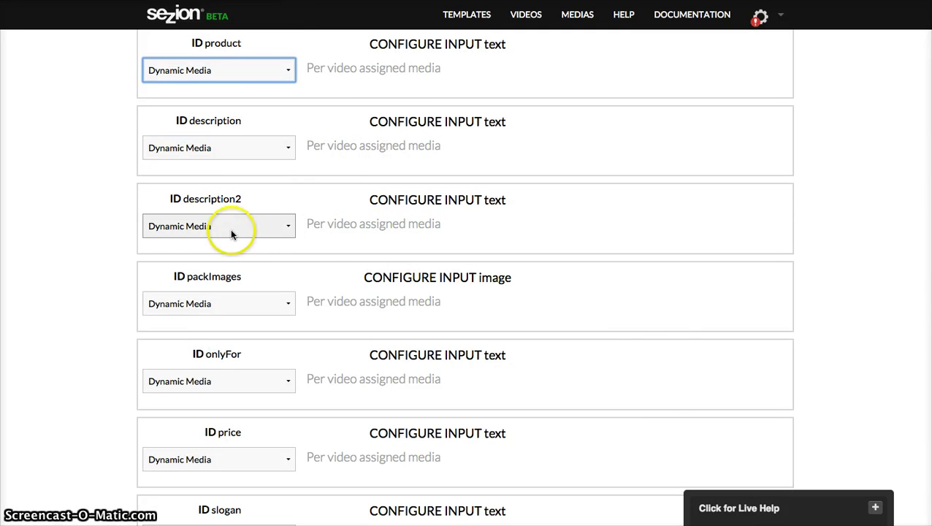
scroll(353, 277, down, 7)
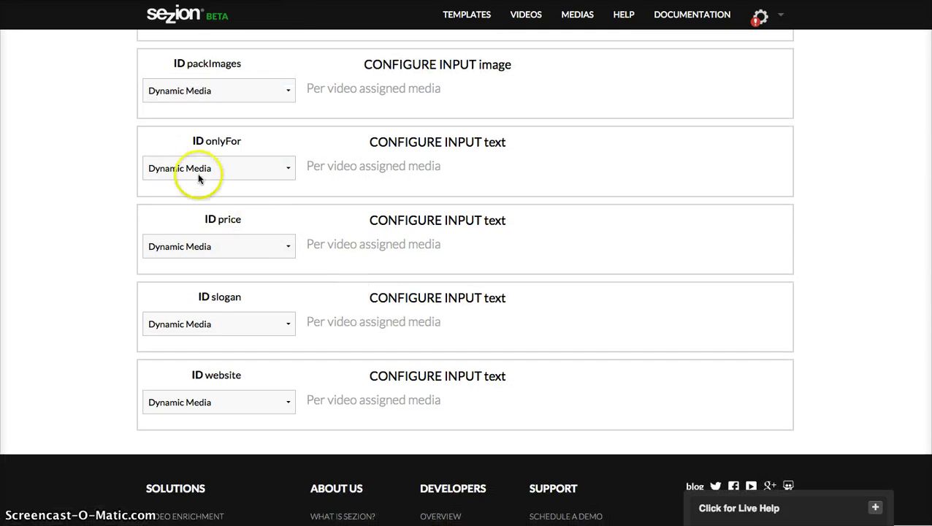
click(260, 90)
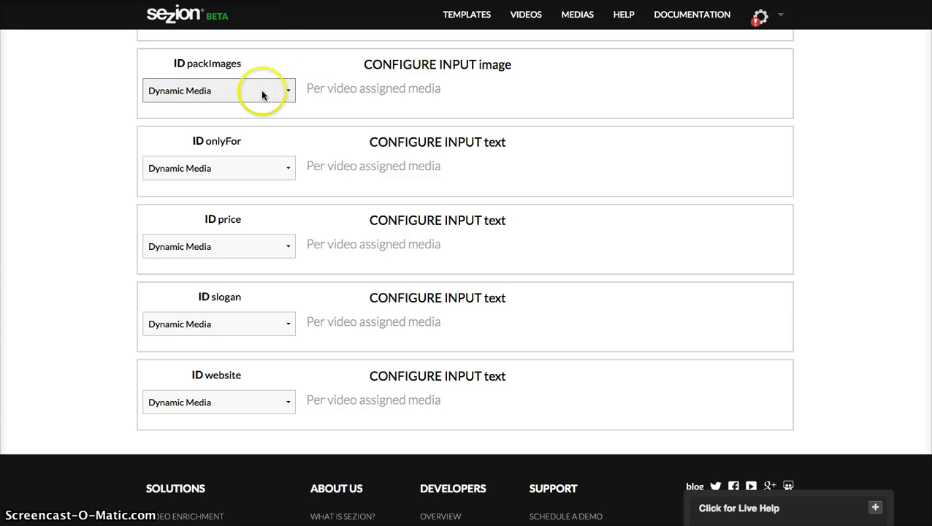
click(263, 89)
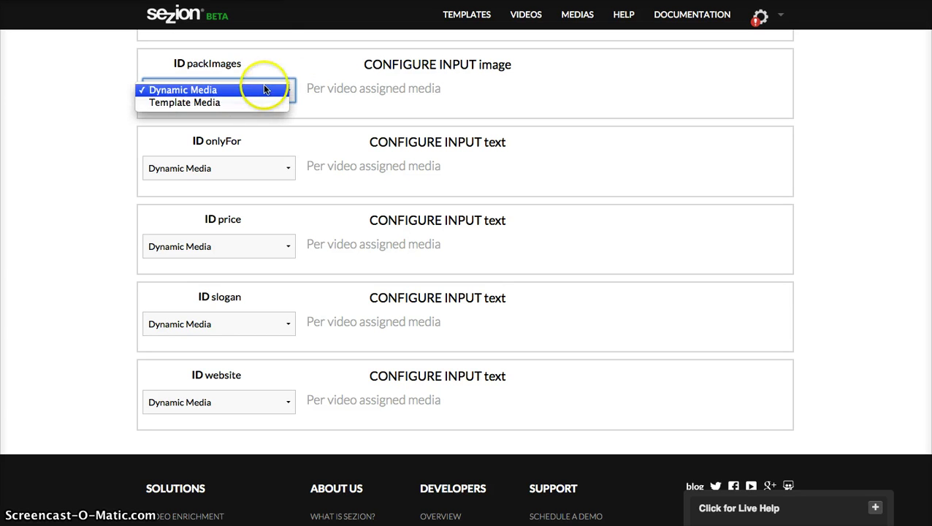
click(322, 90)
scroll(380, 146, down, 1)
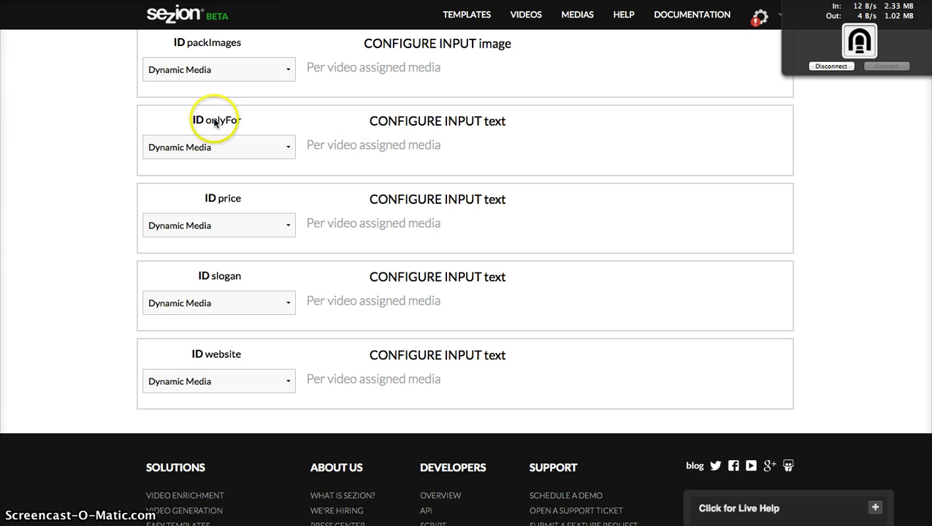
Set onlyFor to Template Media with the text 'Only for'
click(223, 146)
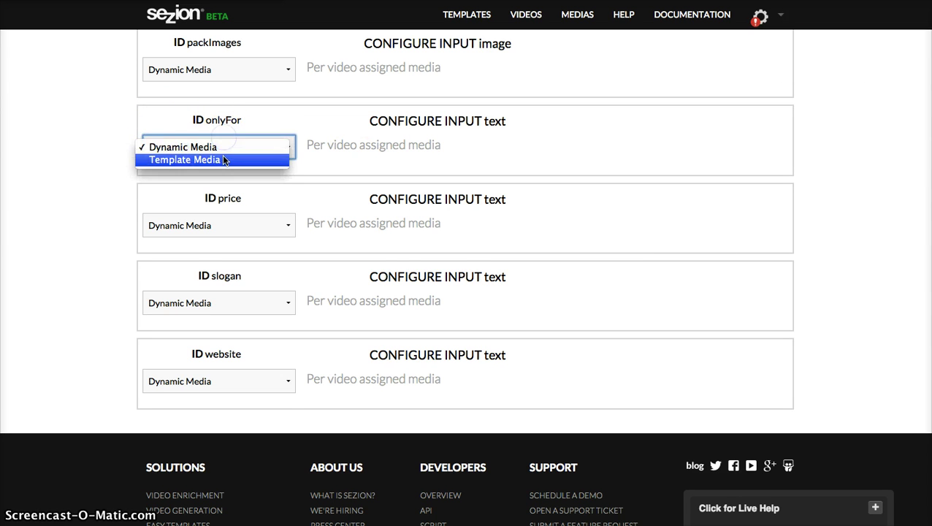
click(222, 155)
click(371, 184)
text(Only for)
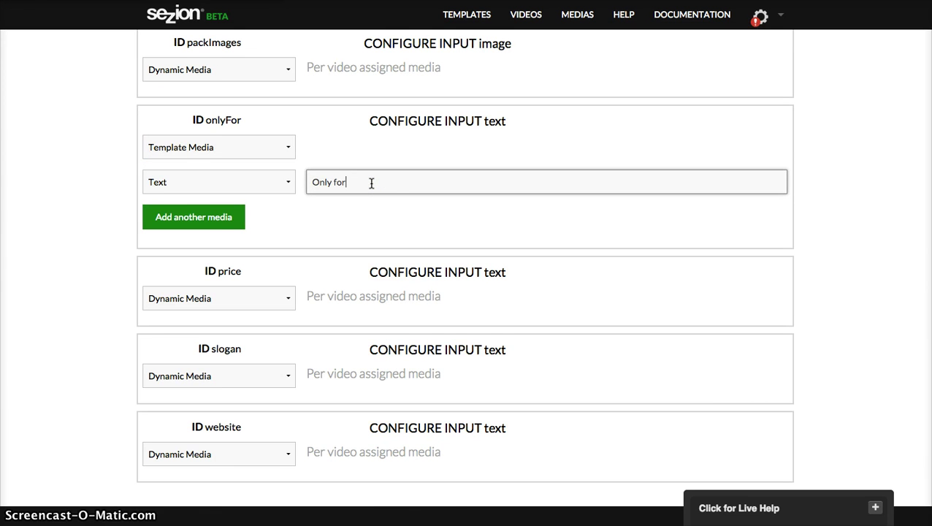
scroll(371, 191, down, 5)
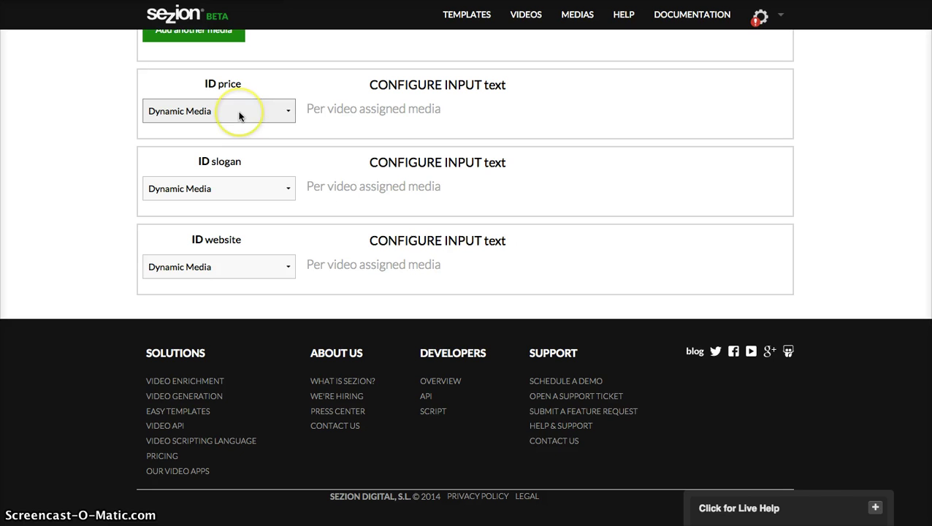
click(235, 176)
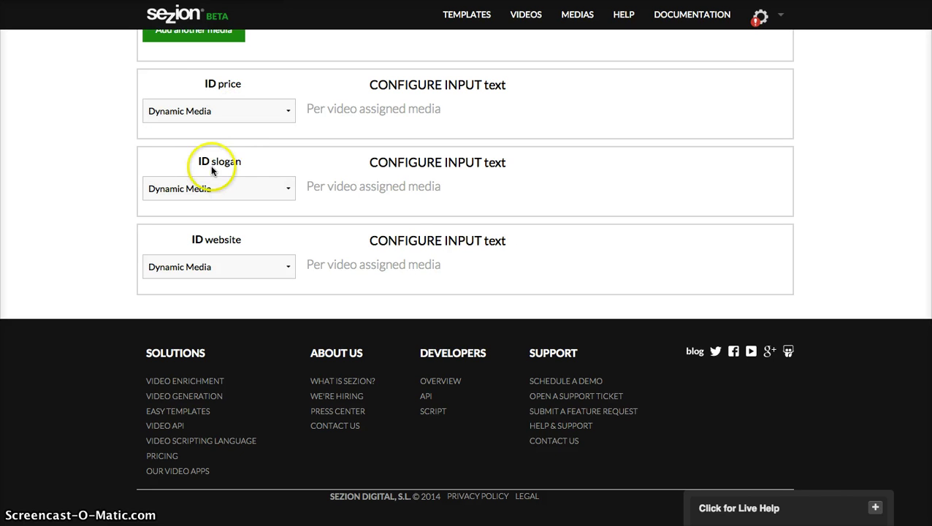
click(90, 187)
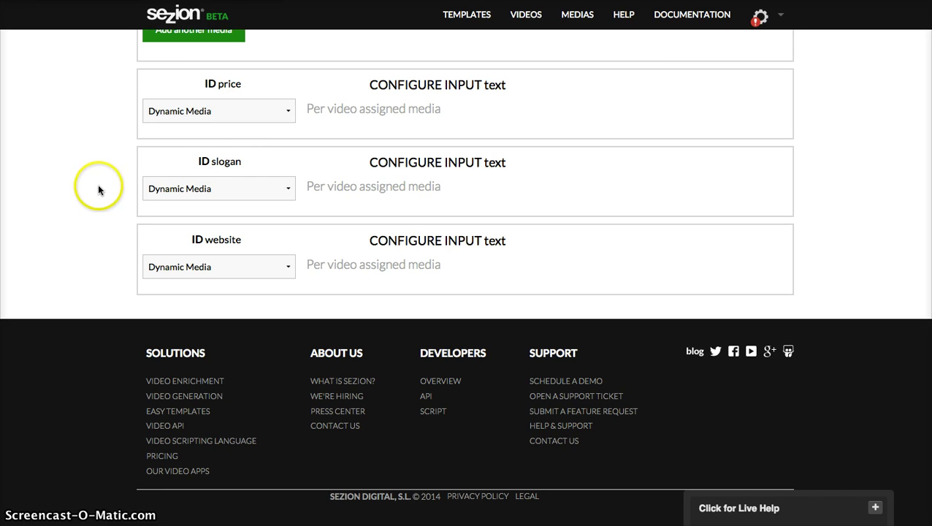
Set slogan to Template Media with 'Really cool prices for your family'
click(181, 189)
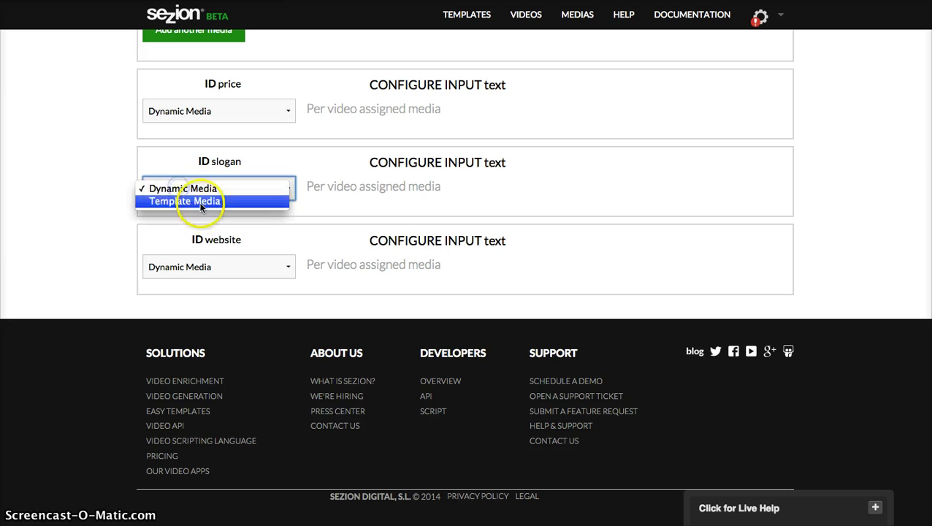
click(197, 200)
click(374, 229)
text(Re)
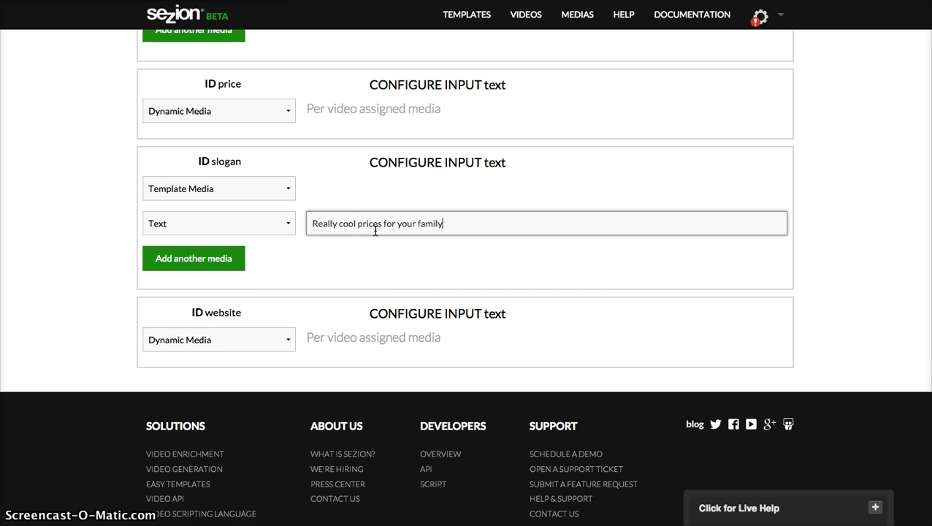
click(233, 339)
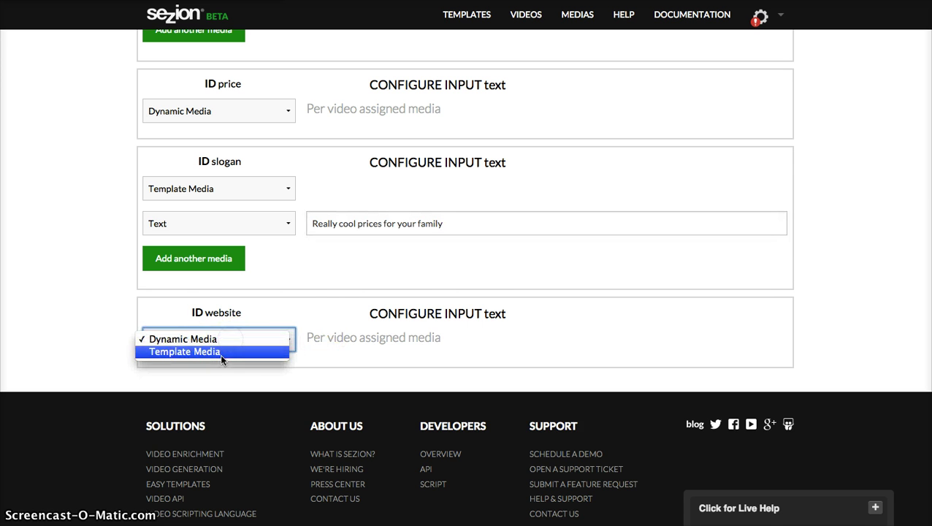
click(223, 357)
click(355, 366)
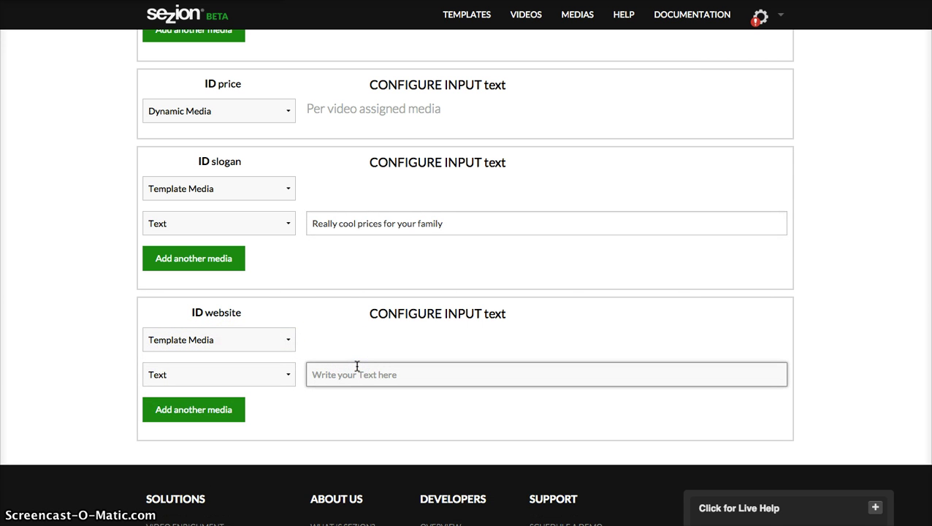
text(www.reallycoolfamily.com)
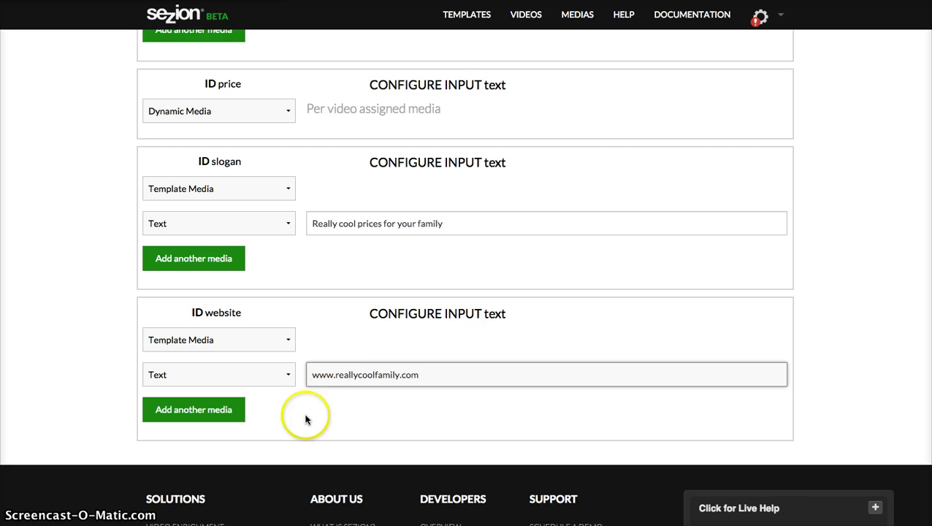
scroll(693, 288, down, 1)
scroll(870, 276, up, 5)
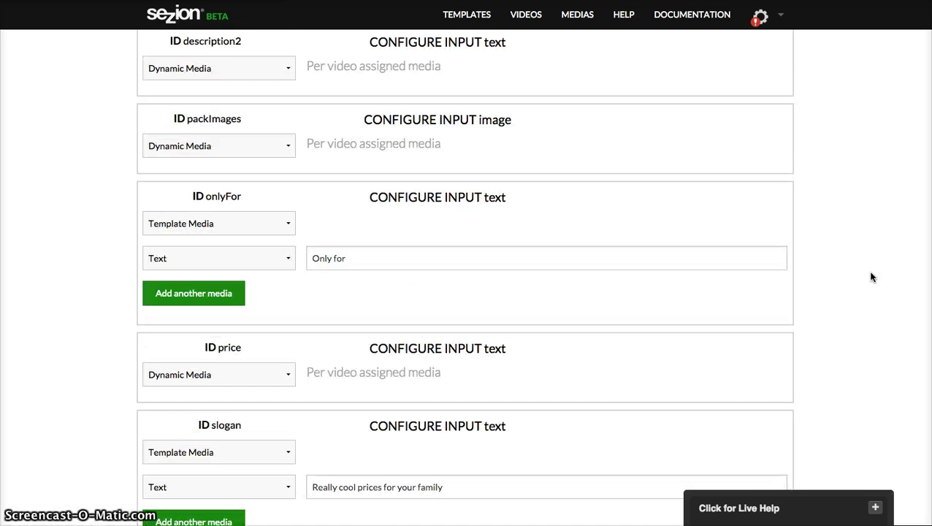
scroll(871, 276, down, 8)
scroll(871, 276, up, 15)
scroll(870, 276, up, 12)
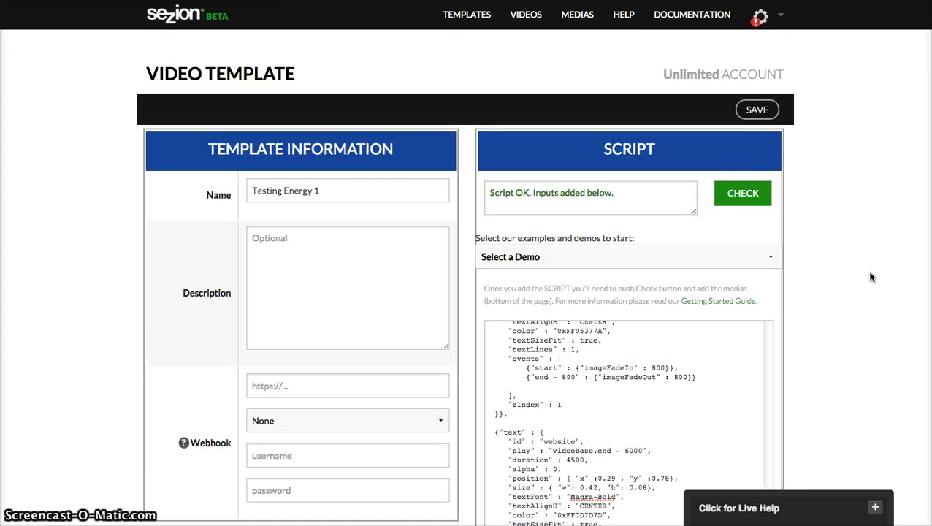
Save the template and check its summary listing 1 image and 4 text inputs
click(757, 115)
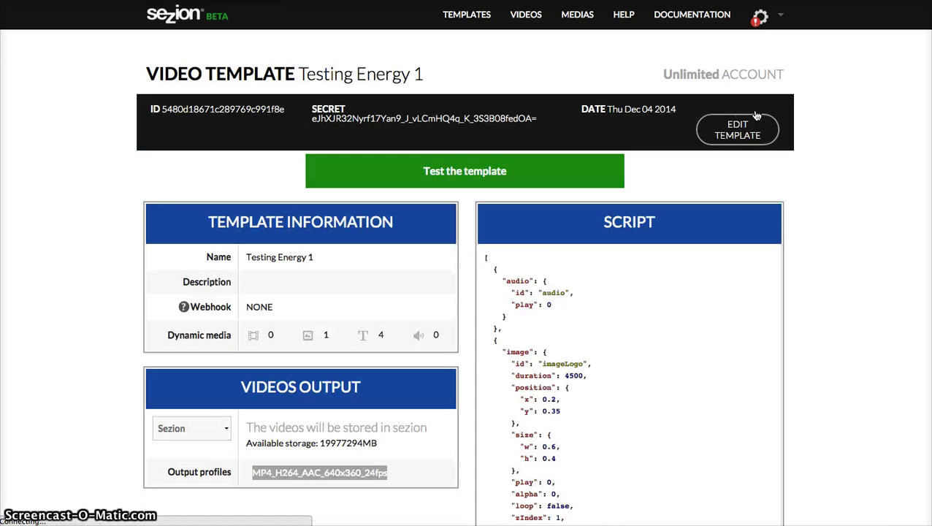
click(435, 184)
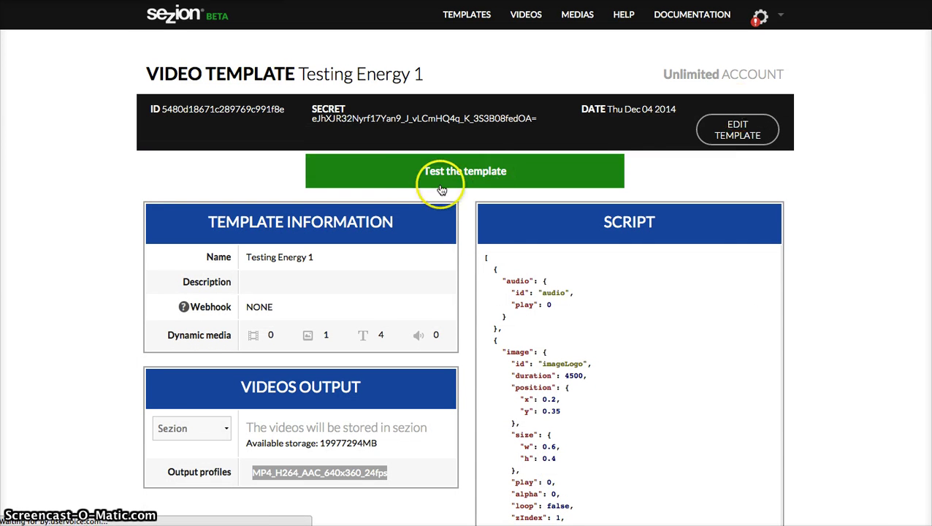
click(588, 172)
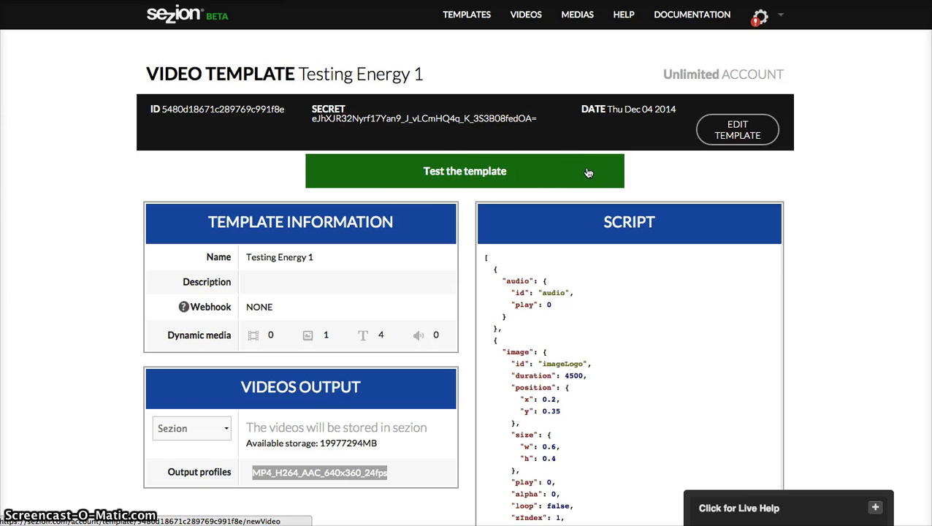
Start a test video from the template, named Testing Energy 1 with description Lorem
click(589, 173)
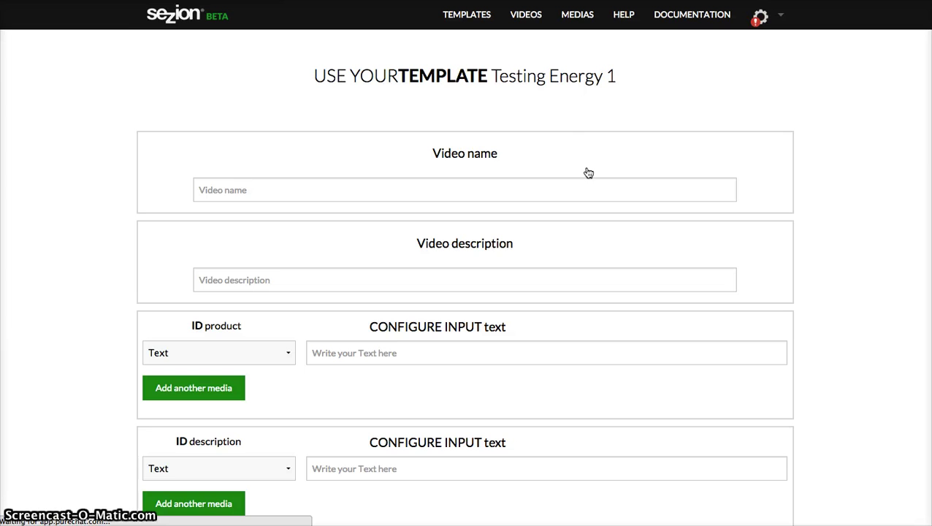
scroll(641, 216, down, 2)
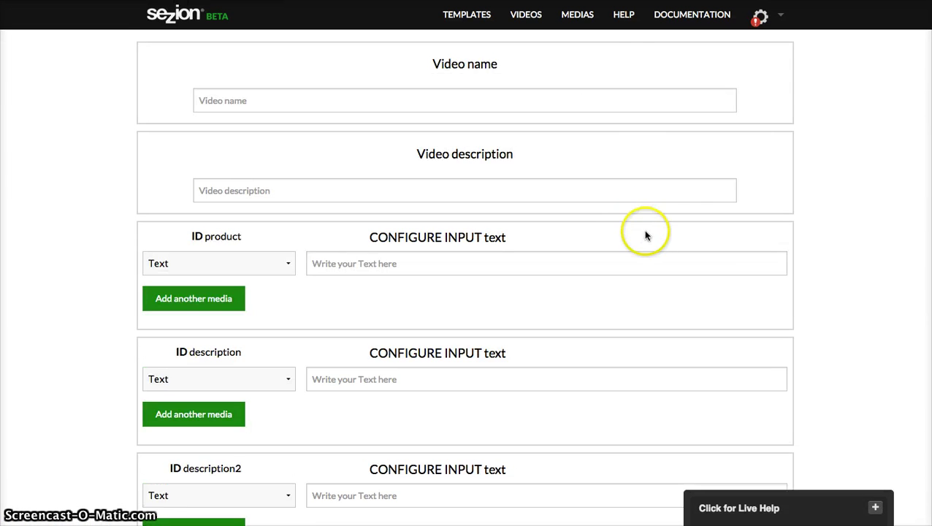
scroll(645, 245, up, 4)
click(494, 188)
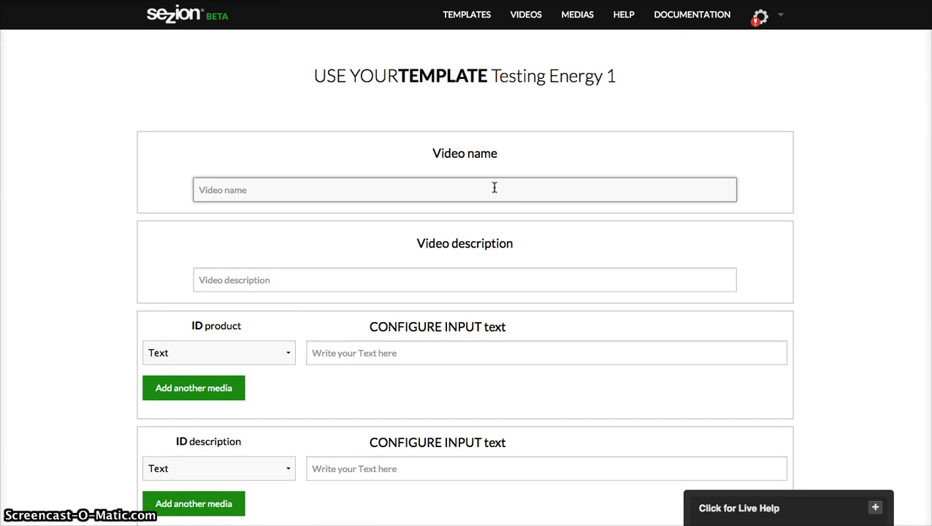
text(Testing Energy 1)
click(475, 267)
text(Lorem)
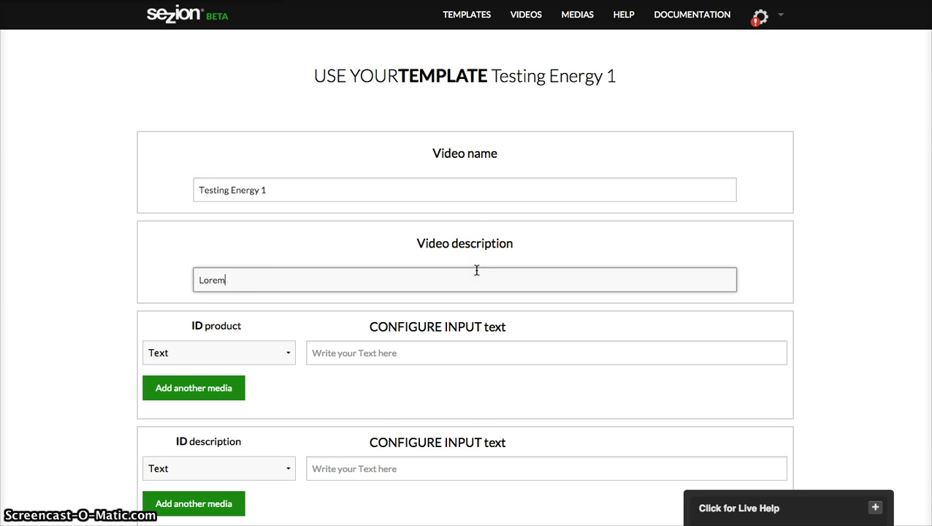
Enter iPhone 11 as the product text
scroll(598, 285, down, 3)
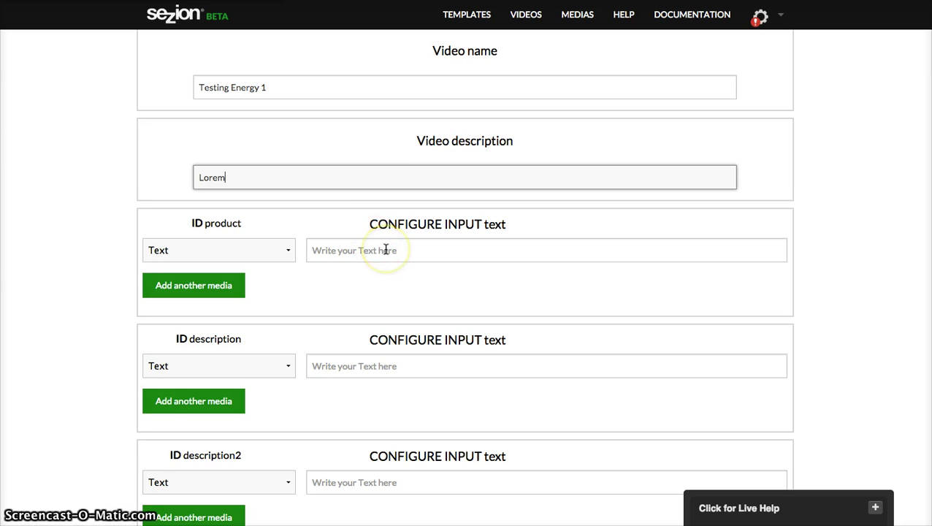
scroll(386, 249, down, 1)
scroll(385, 248, down, 1)
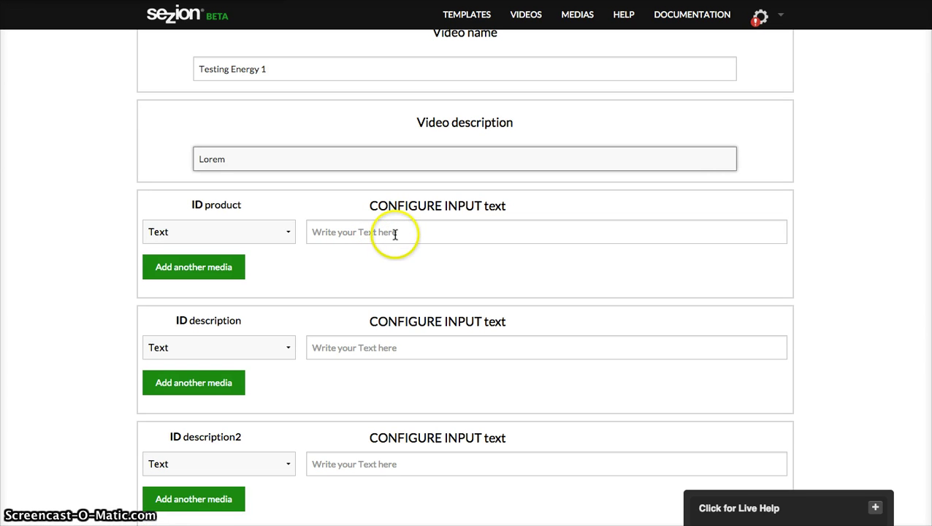
click(395, 234)
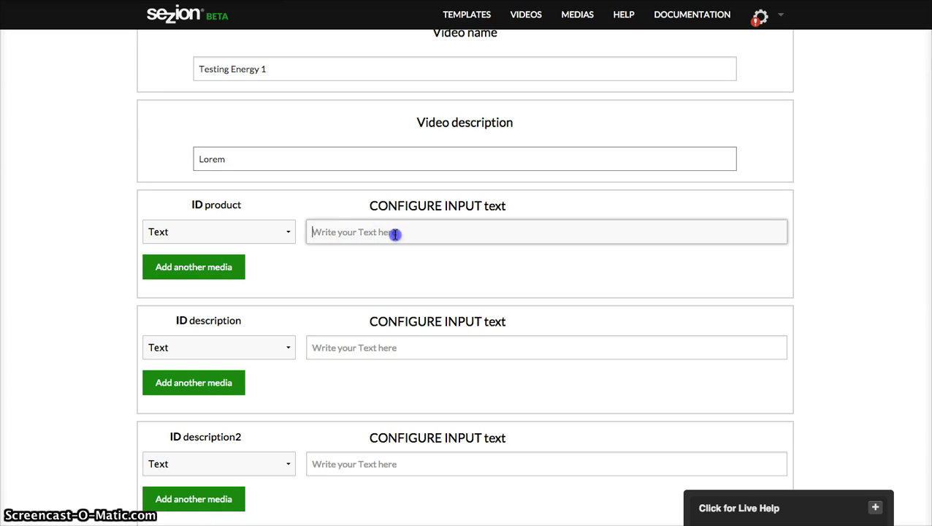
click(268, 231)
click(366, 234)
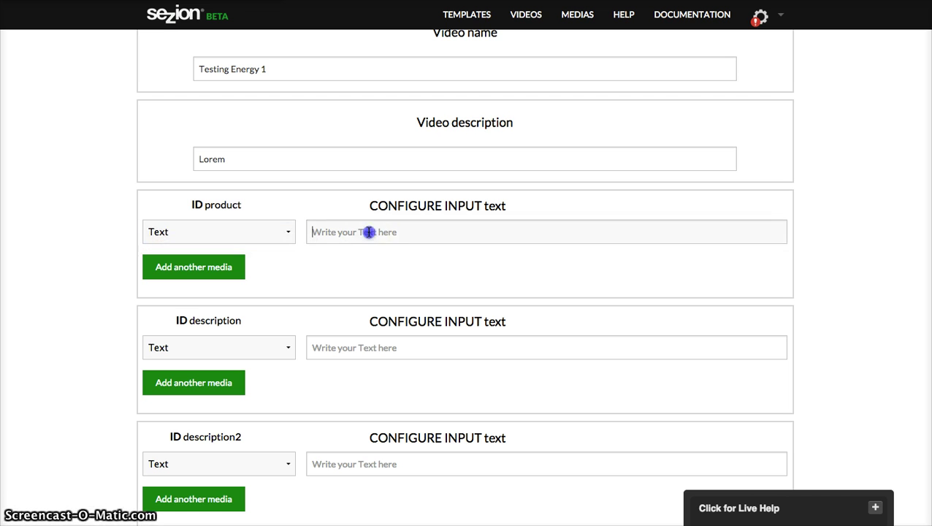
click(368, 232)
text(iP)
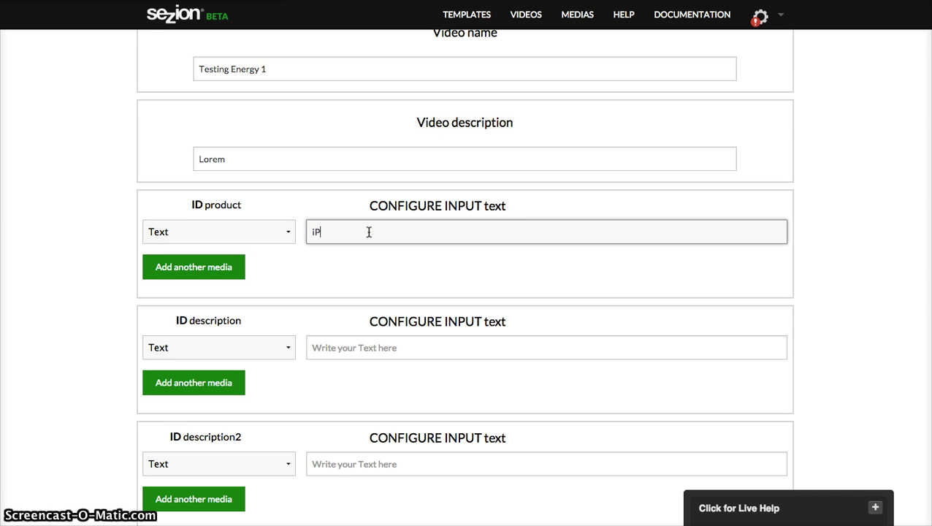
text(hone 11)
Enter 'Water proof and free' as the description
scroll(368, 232, down, 2)
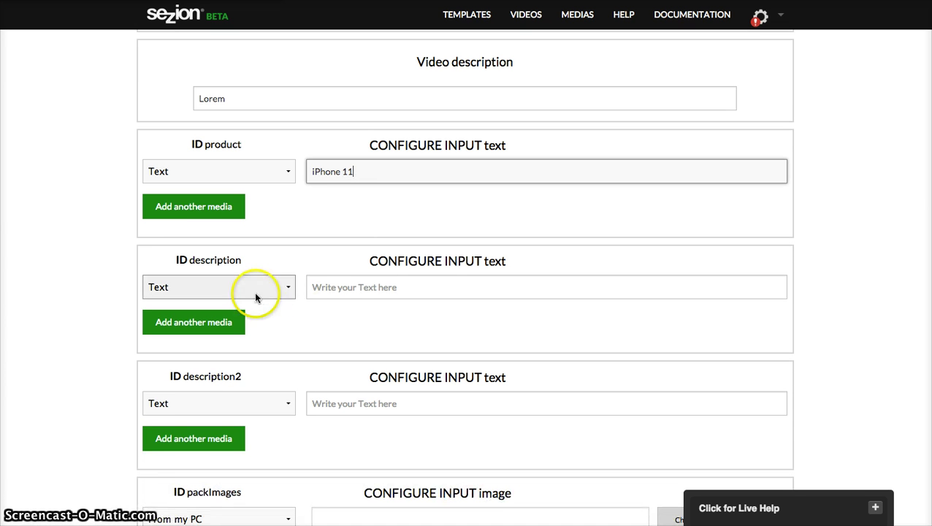
click(333, 287)
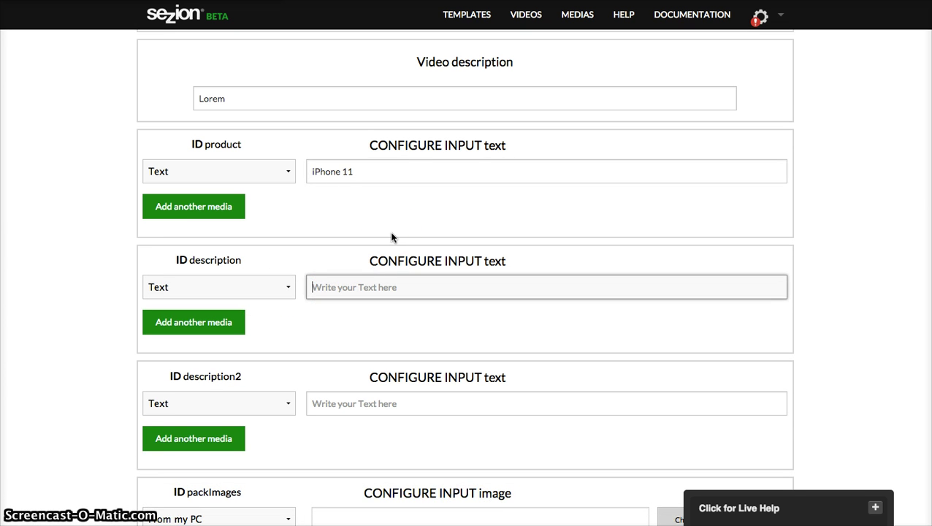
text(Water)
key(Left)
key(Left)
key(Left)
key(Left)
key(Left)
key(BackSpace)
text(re)
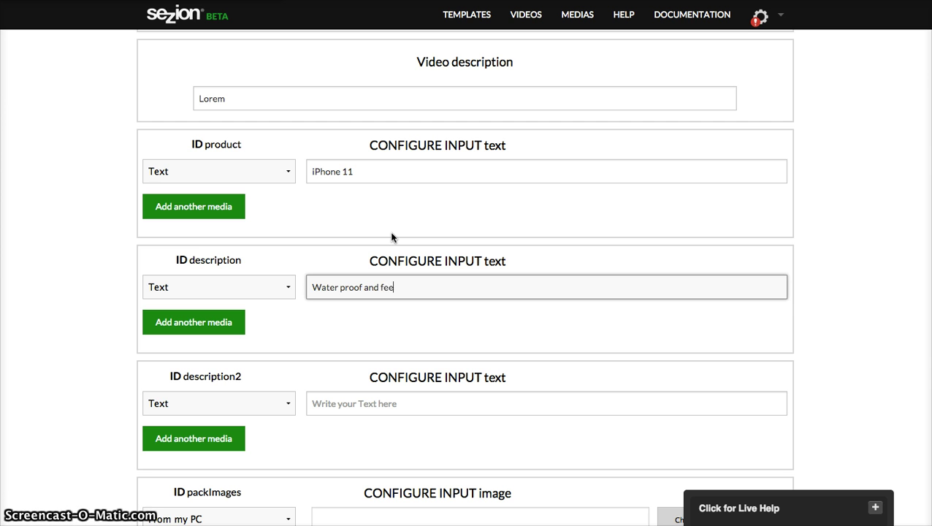
Enter 'Find it everywhere' as the second description
scroll(481, 276, down, 3)
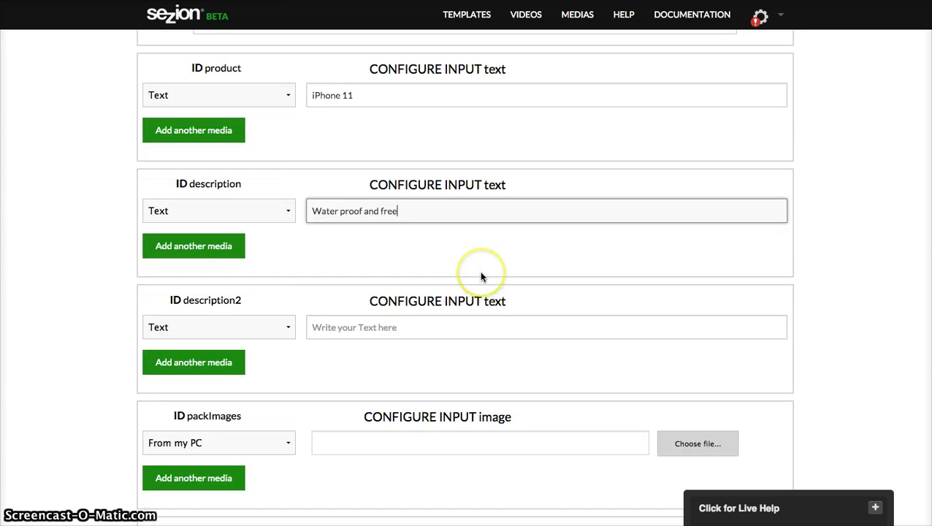
scroll(480, 277, down, 1)
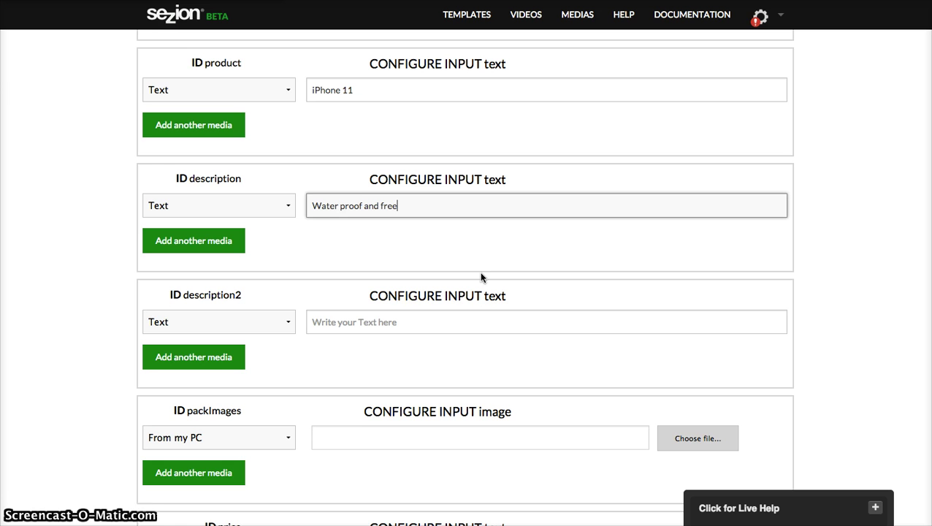
scroll(480, 277, down, 1)
click(349, 292)
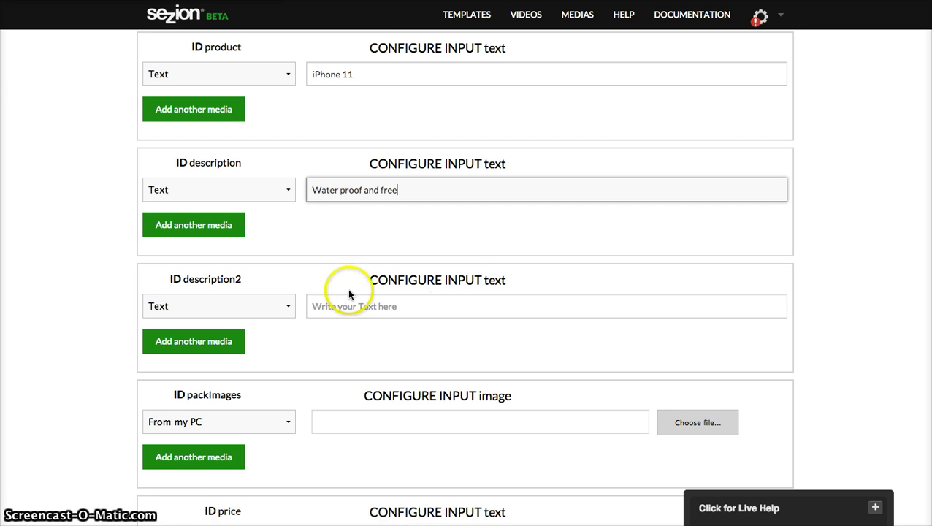
scroll(349, 291, down, 1)
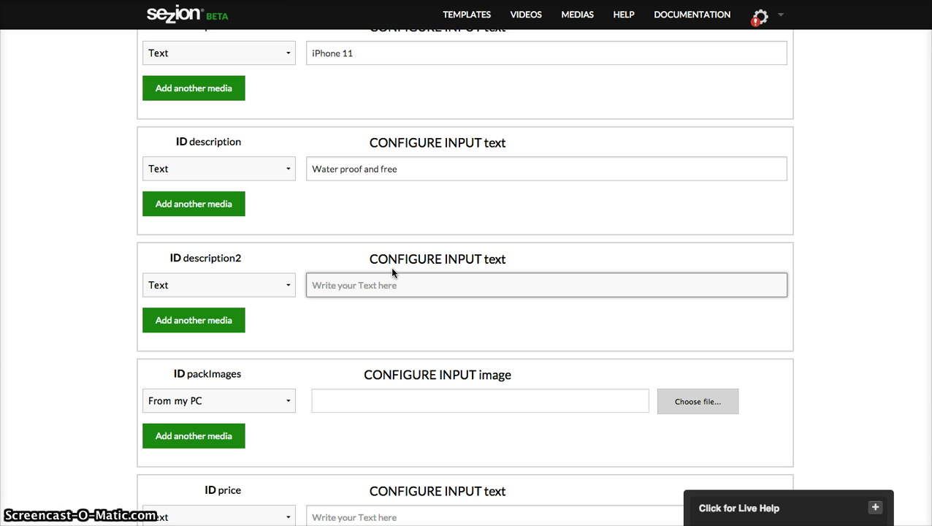
text(Fi)
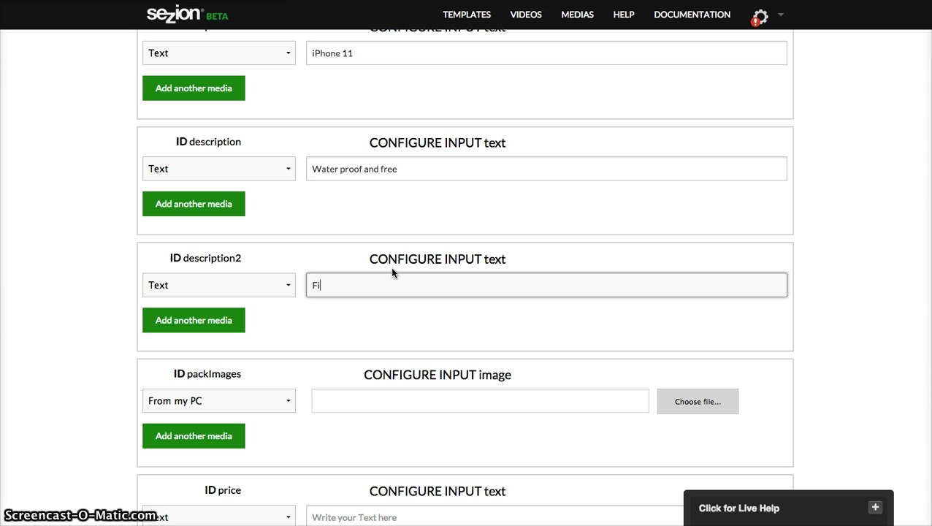
text(nd it everywhere)
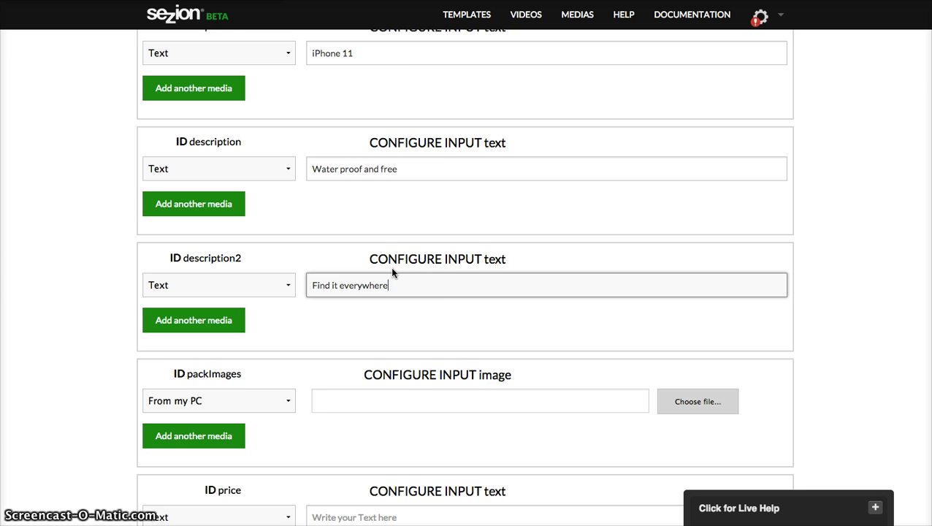
scroll(392, 272, down, 4)
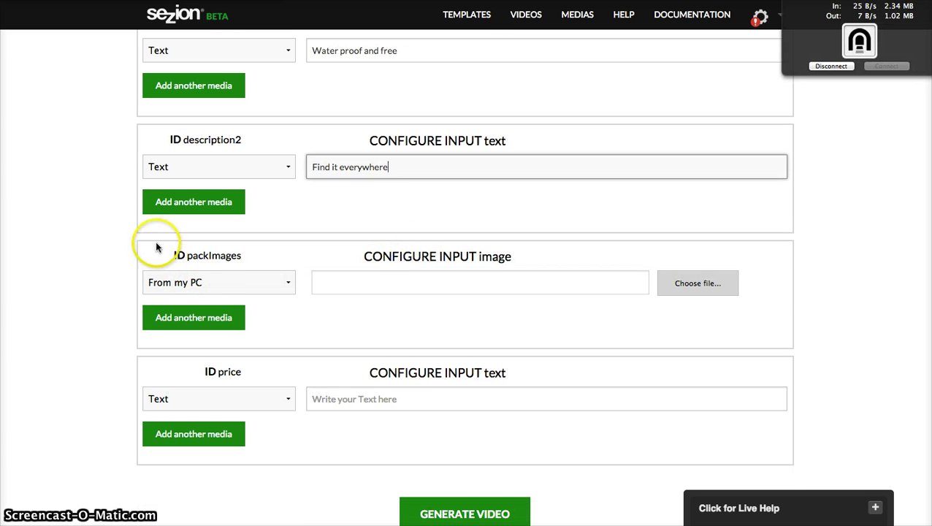
Set the first pack image to Property Gibraltar (partes) 4B.png from the Sezion library
click(250, 282)
click(235, 321)
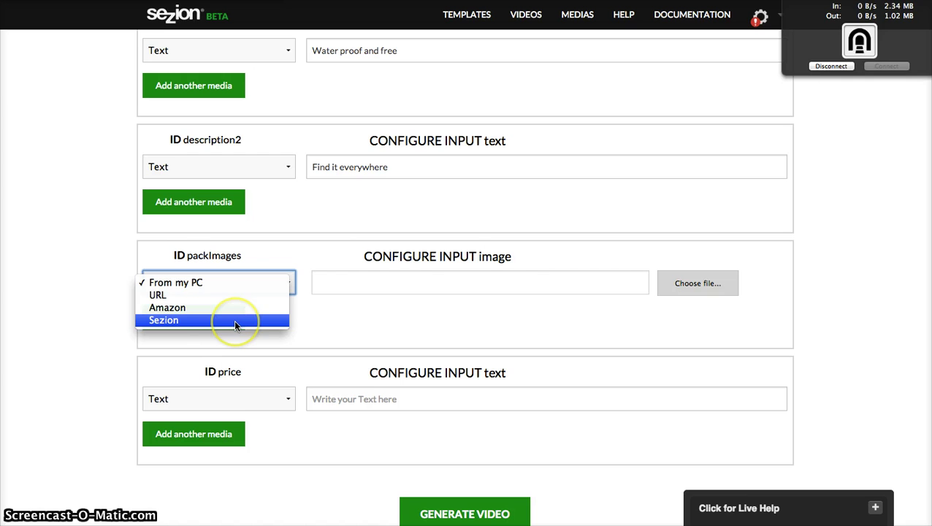
click(234, 320)
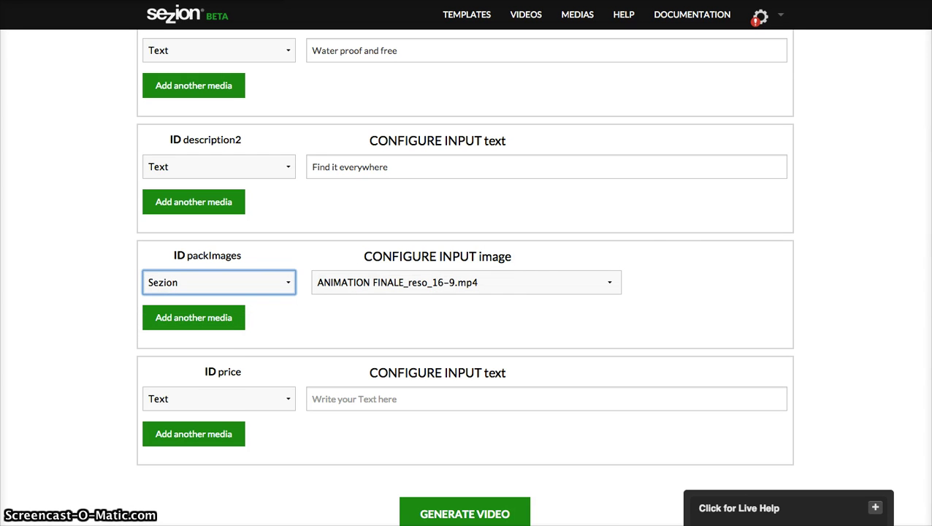
click(526, 271)
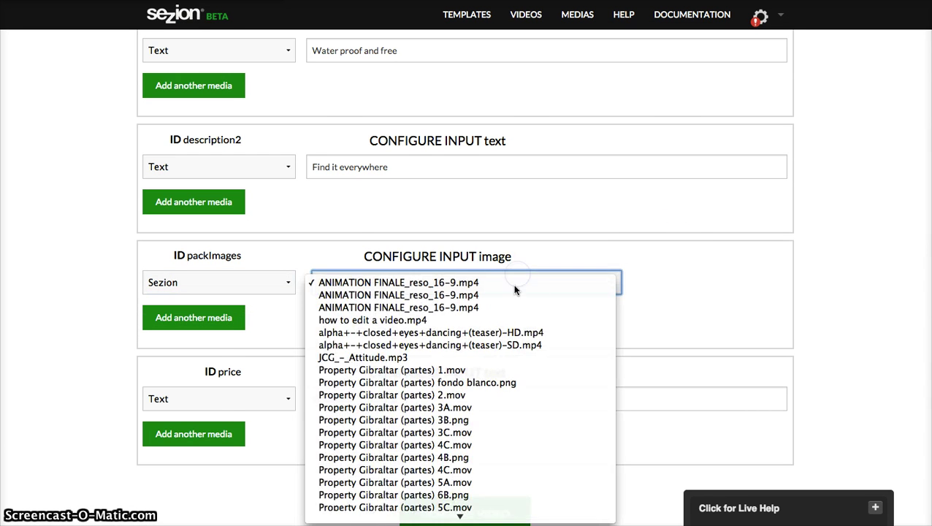
scroll(515, 290, down, 5)
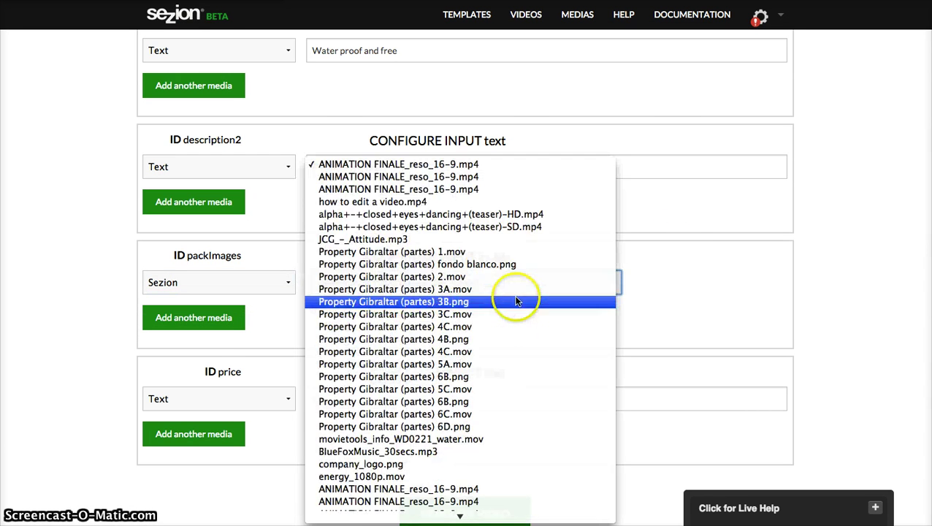
click(500, 339)
scroll(496, 329, down, 1)
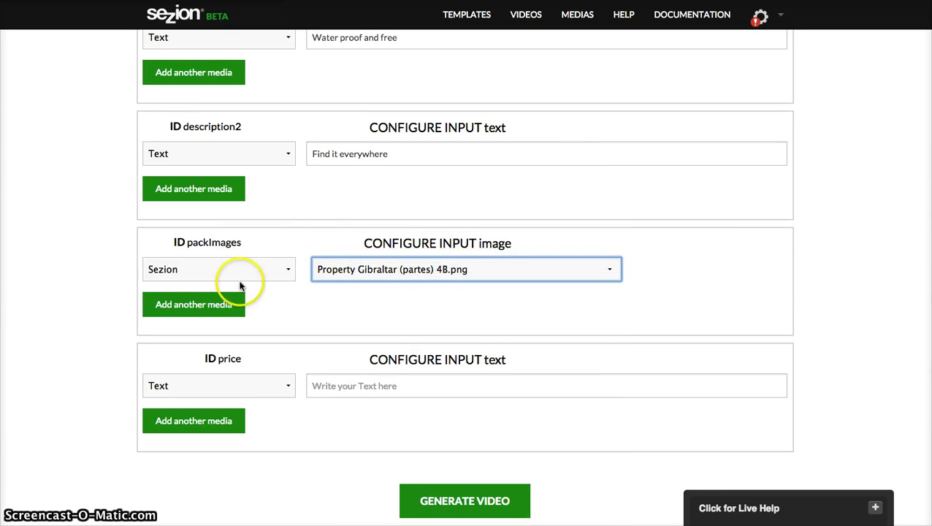
Add a second pack image, Property Gibraltar (partes) 6D.png, from the Sezion library
click(228, 305)
click(290, 307)
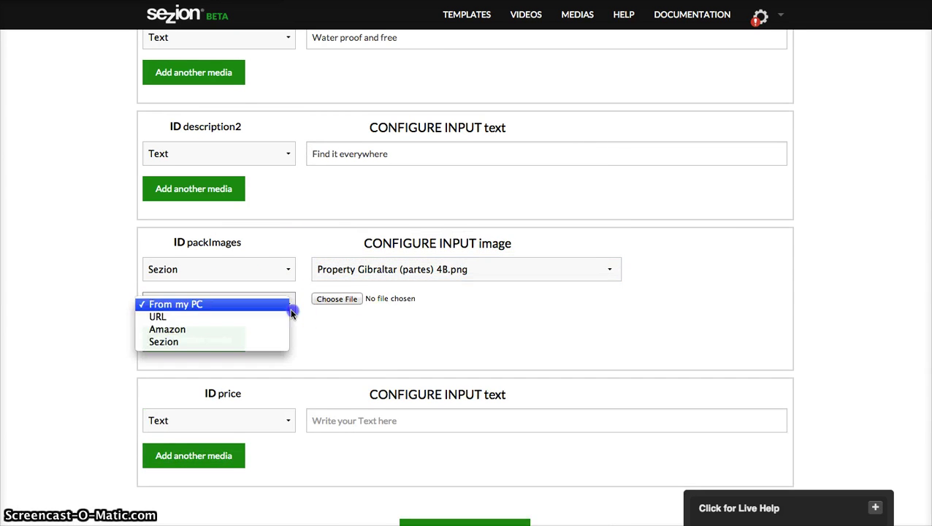
click(218, 340)
click(220, 304)
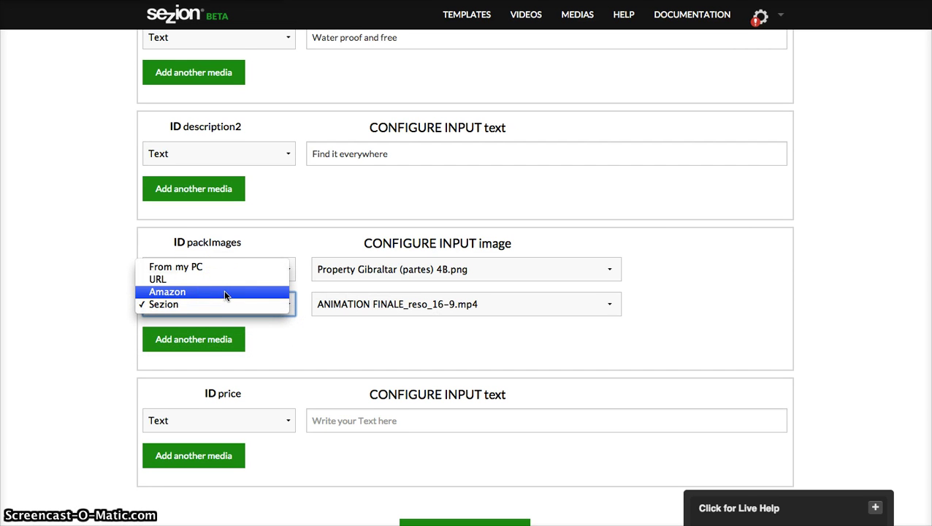
click(418, 340)
click(382, 303)
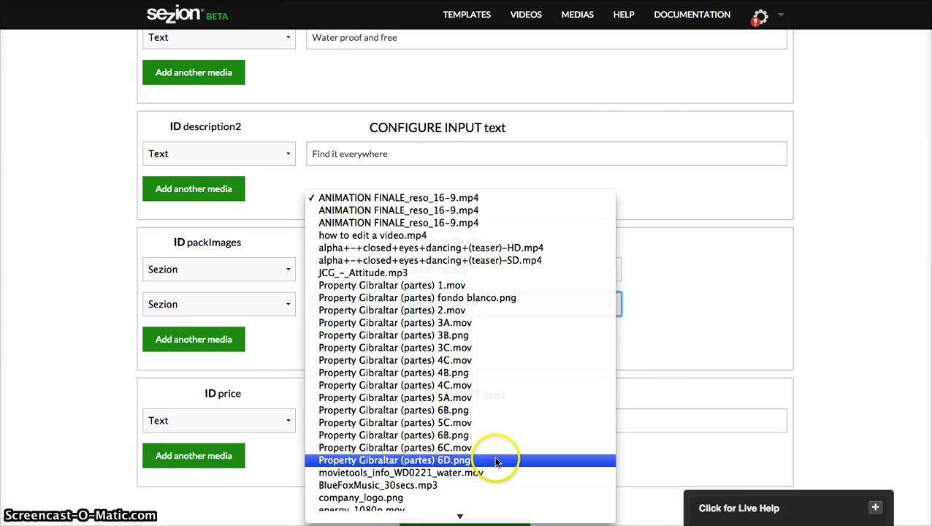
click(496, 460)
scroll(751, 335, down, 2)
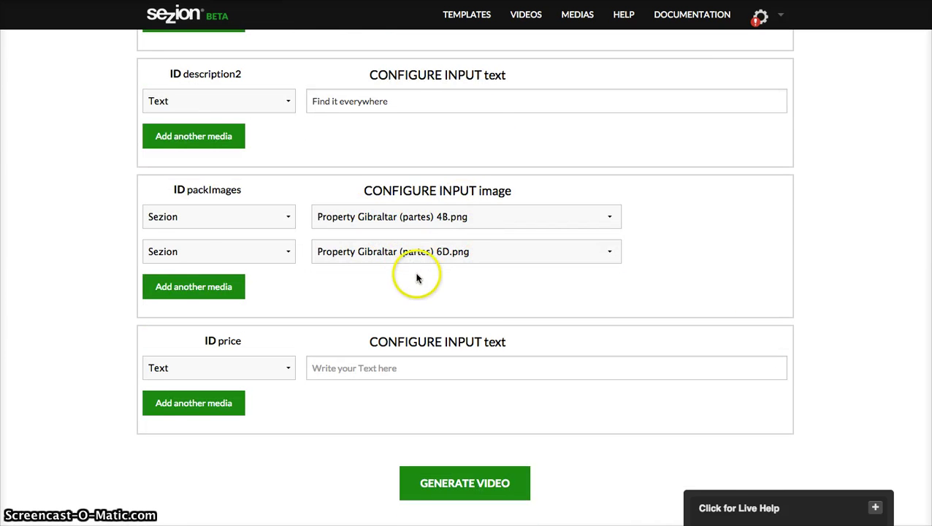
scroll(417, 277, down, 3)
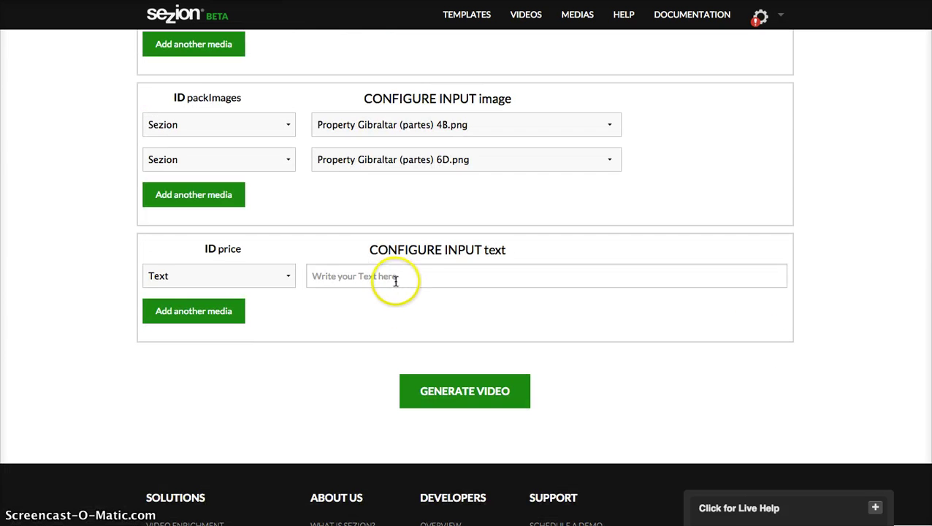
click(254, 279)
Set the price to 0,00 and generate the Testing Energy 1 video
click(316, 274)
click(321, 276)
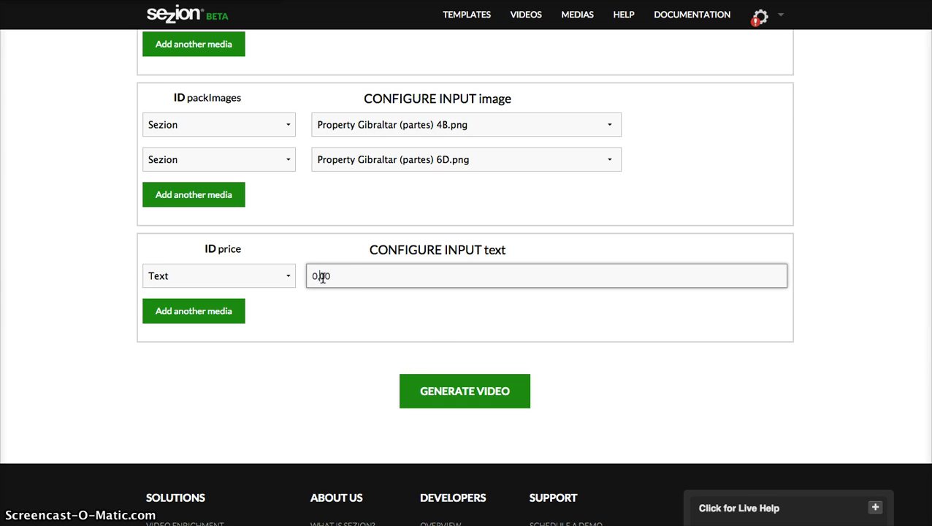
click(443, 344)
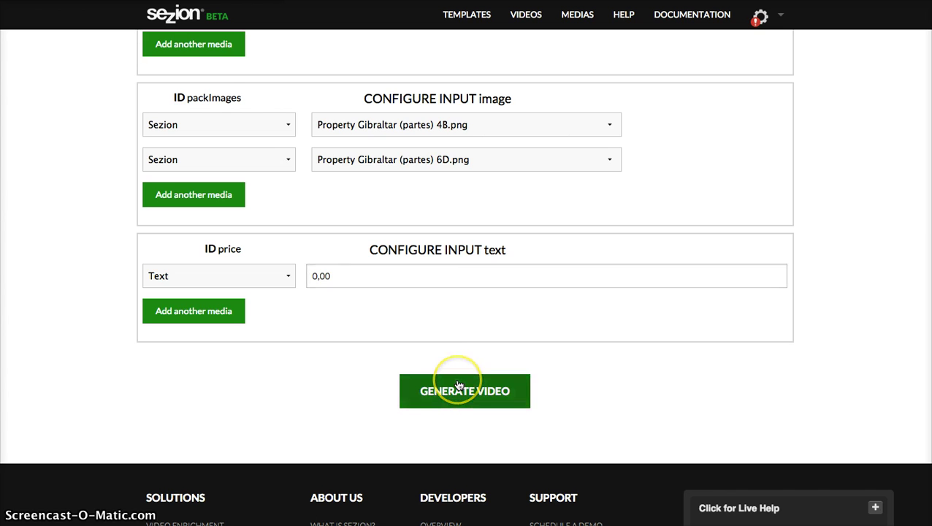
click(459, 387)
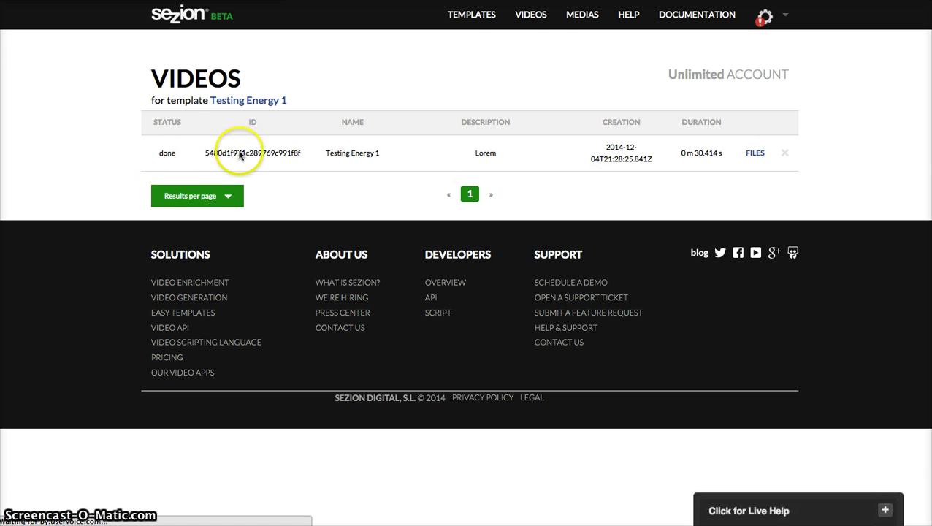
Show the video's output files and play the generated MP4
click(752, 154)
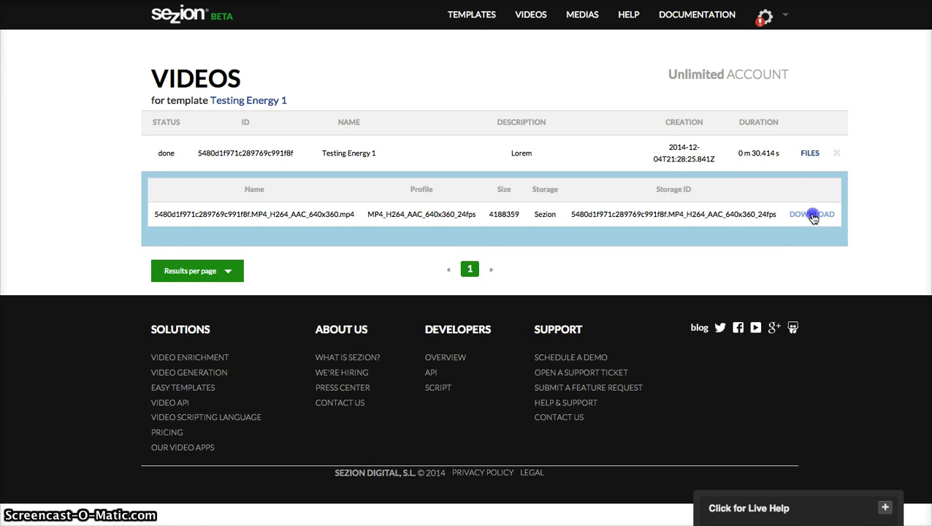
click(812, 215)
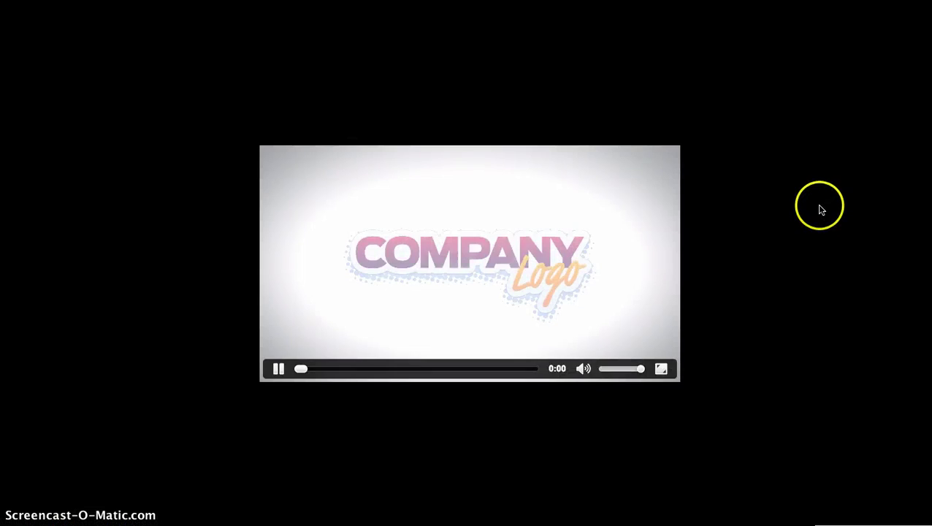